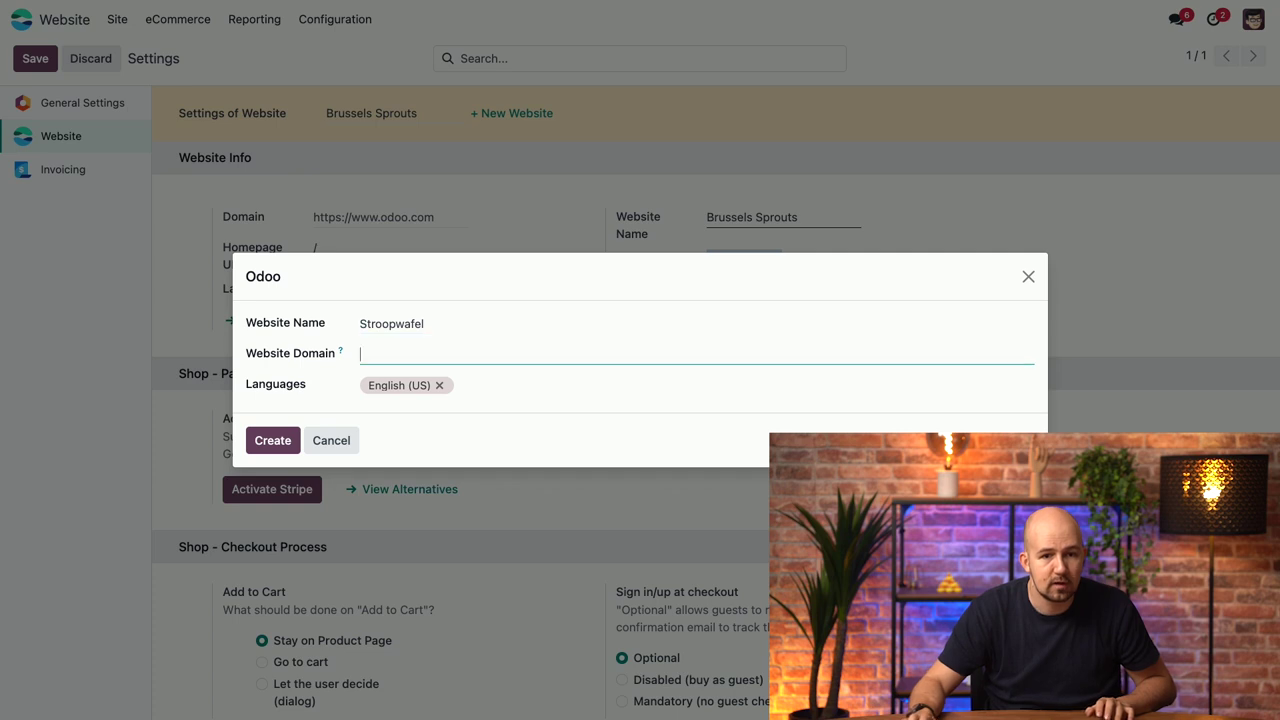
# - Set the new Stroopwafel website's domain to stroopwafel.nl and create the website
pyautogui.write('s')
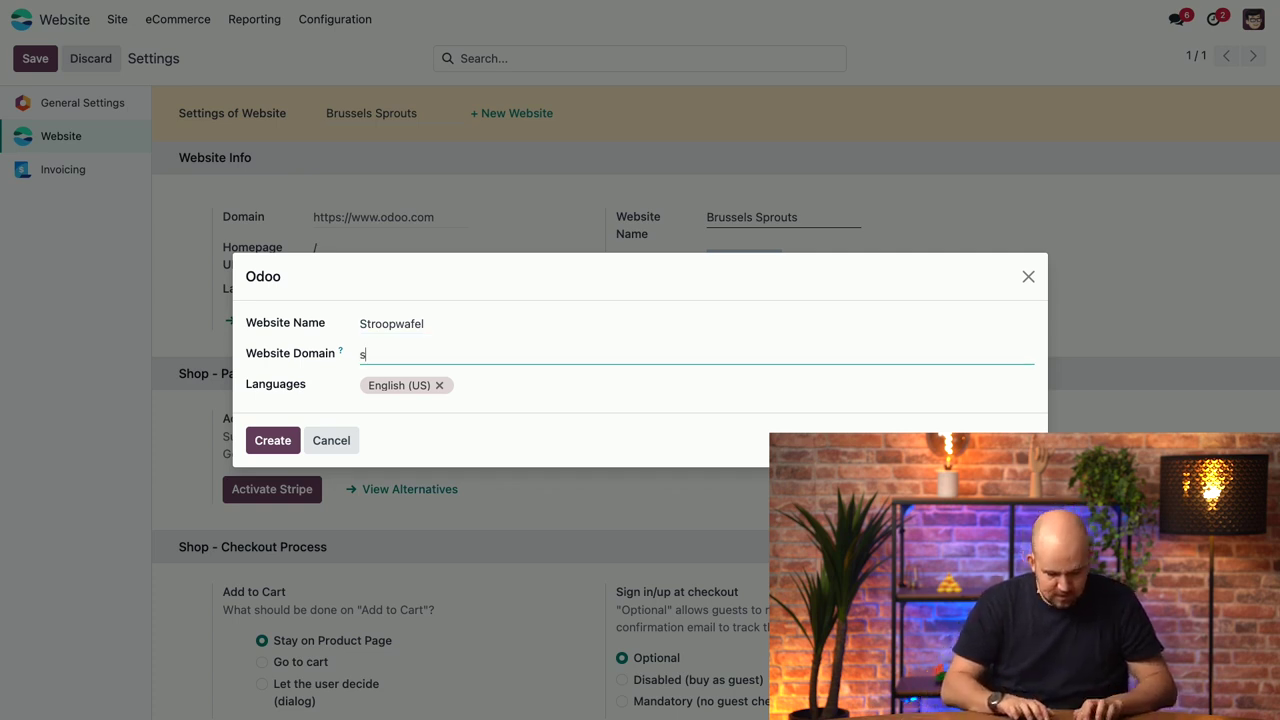
pyautogui.write('troopwafel.nl')
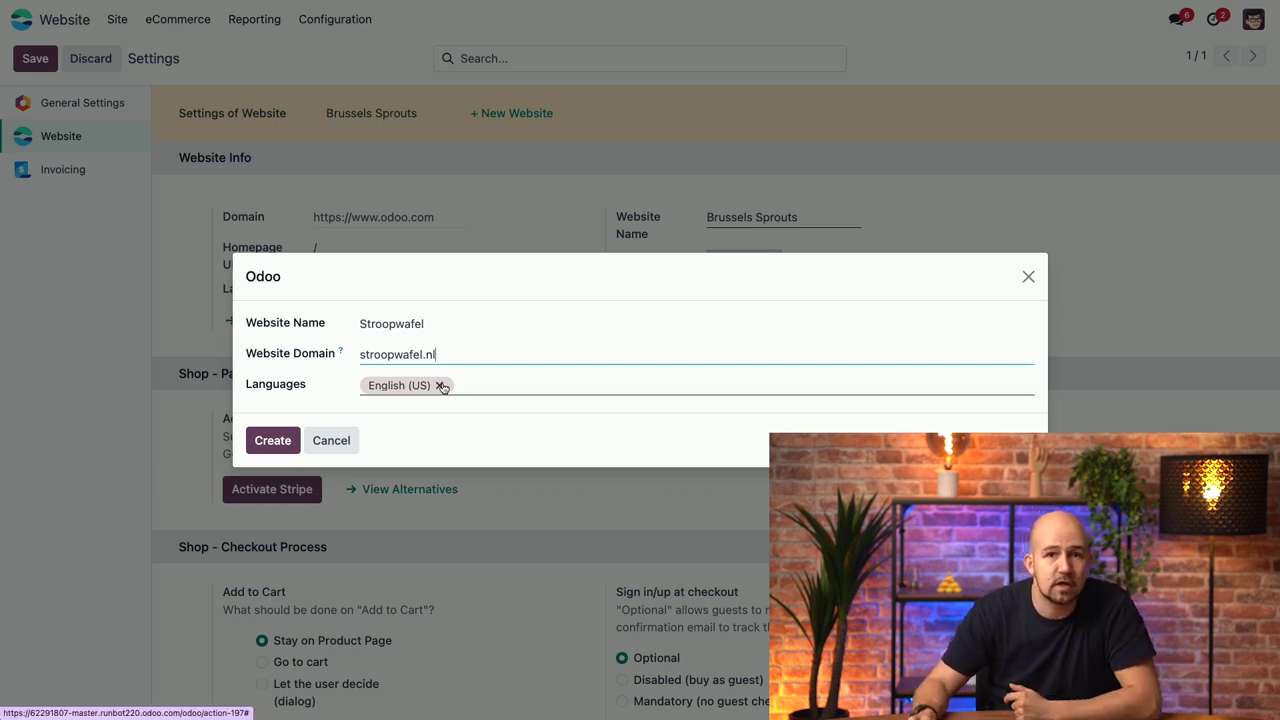
pyautogui.click(261, 444)
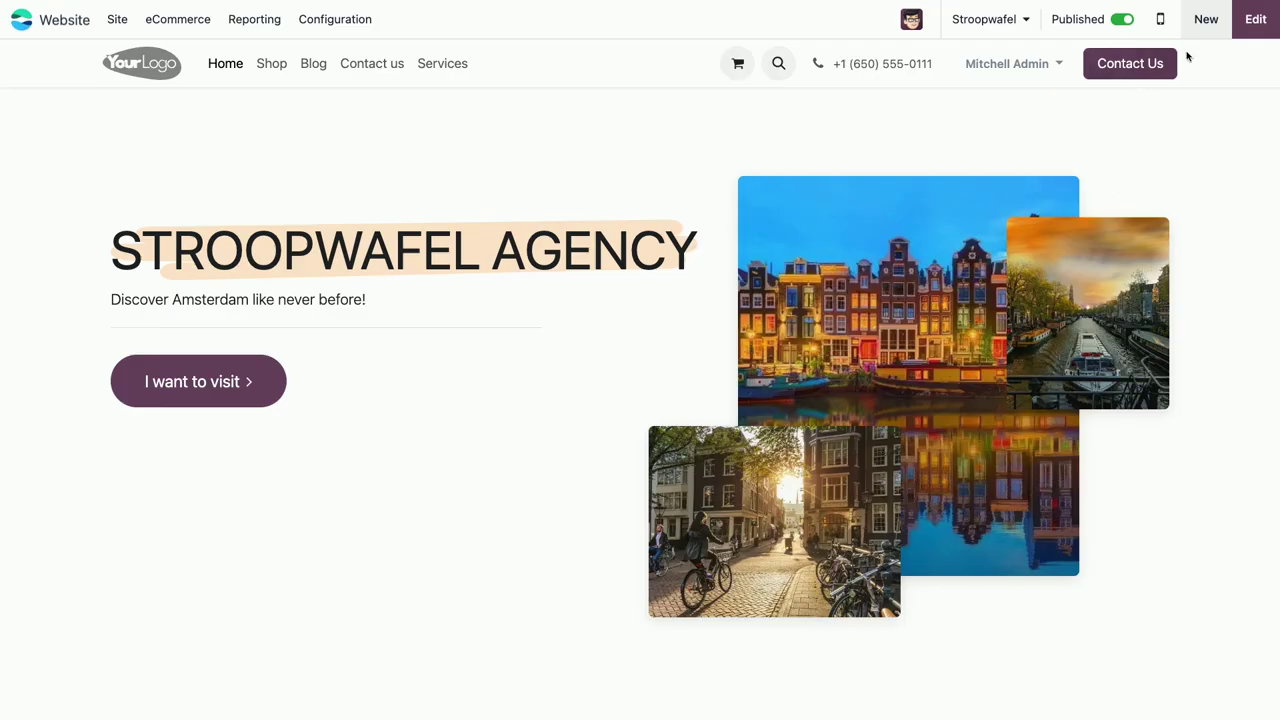
# - Open the Stroopwafel homepage for editing, browse the available building blocks, and leave the editor without saving
pyautogui.click(1257, 32)
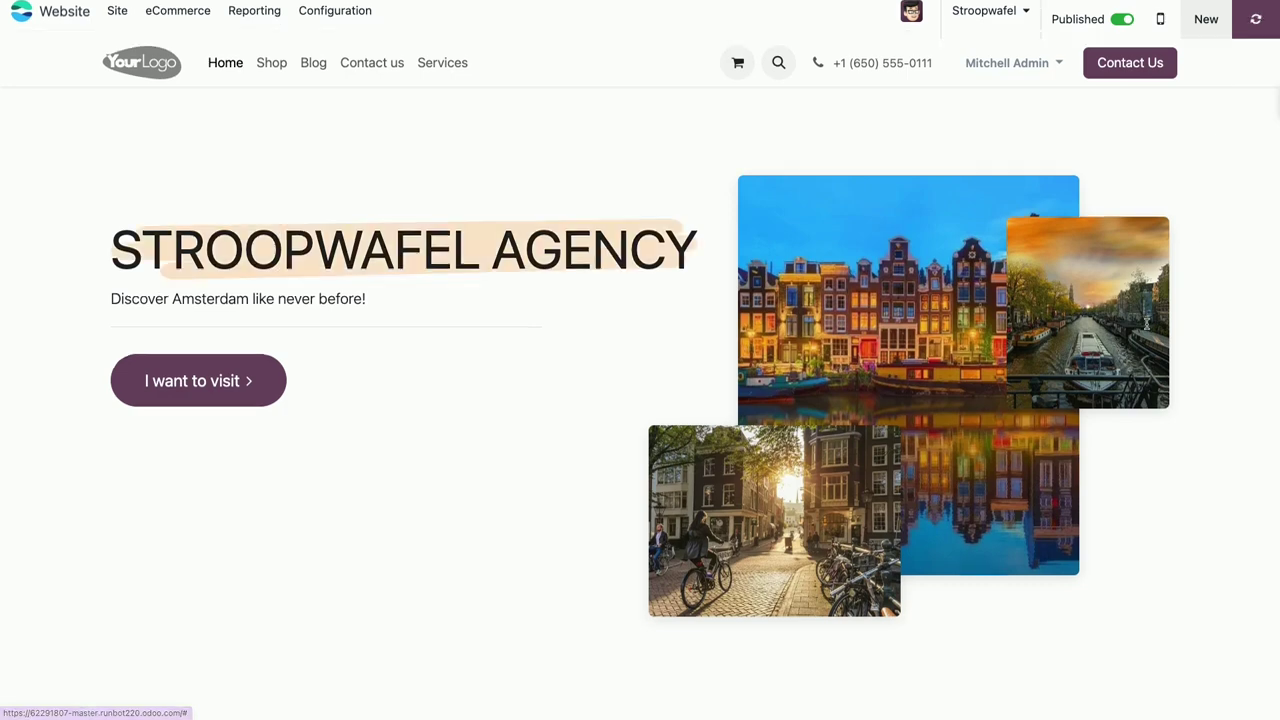
pyautogui.scroll(-2, 1175, 457)
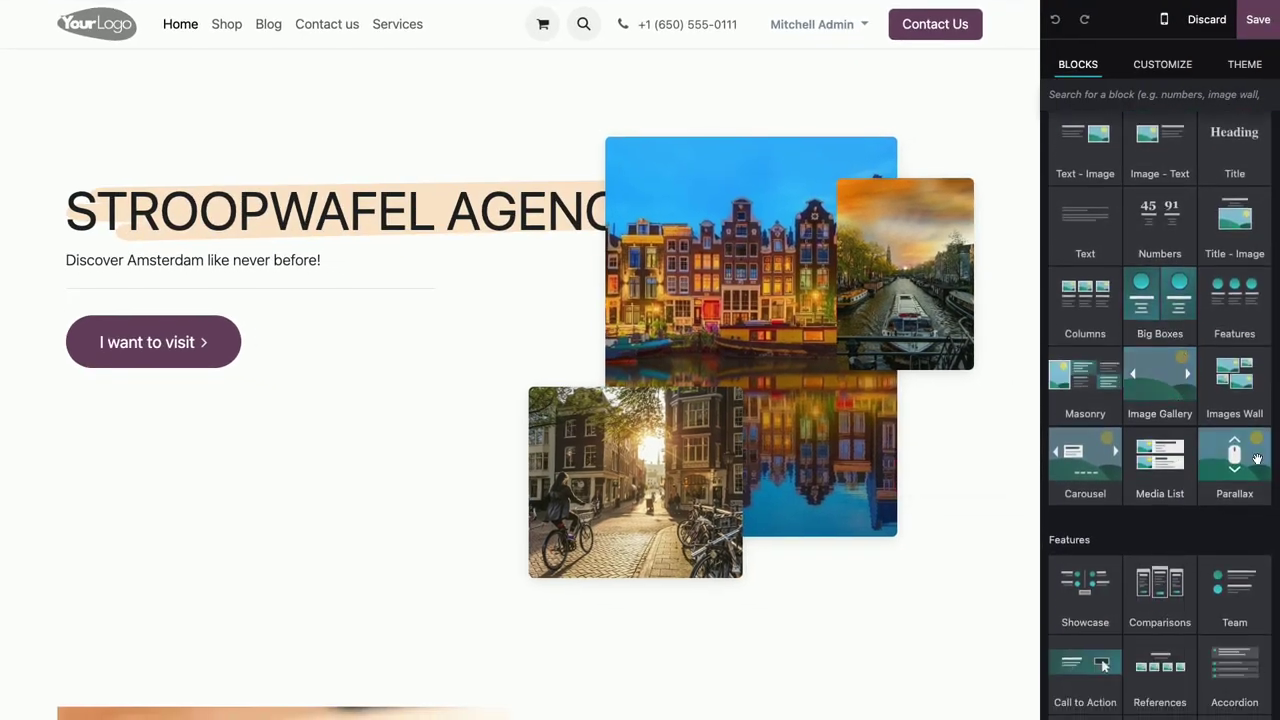
pyautogui.scroll(-3, 1160, 500)
pyautogui.scroll(-3, 1157, 521)
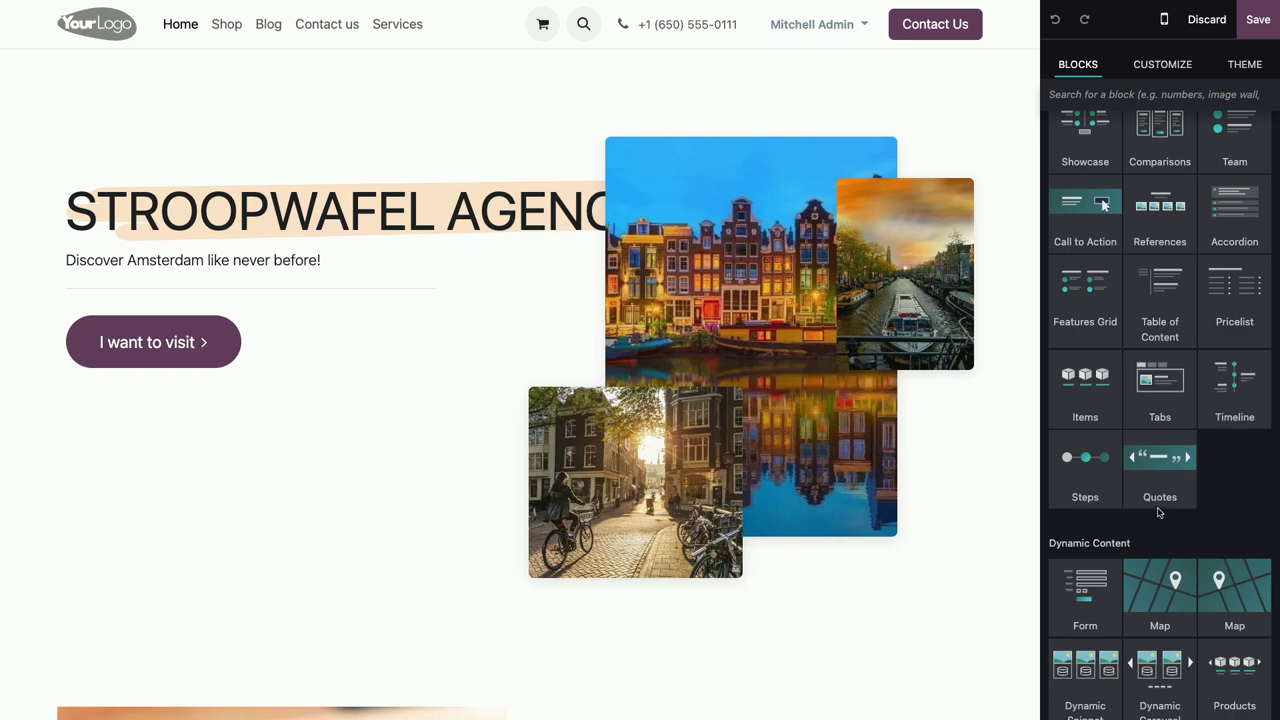
pyautogui.scroll(8, 1080, 506)
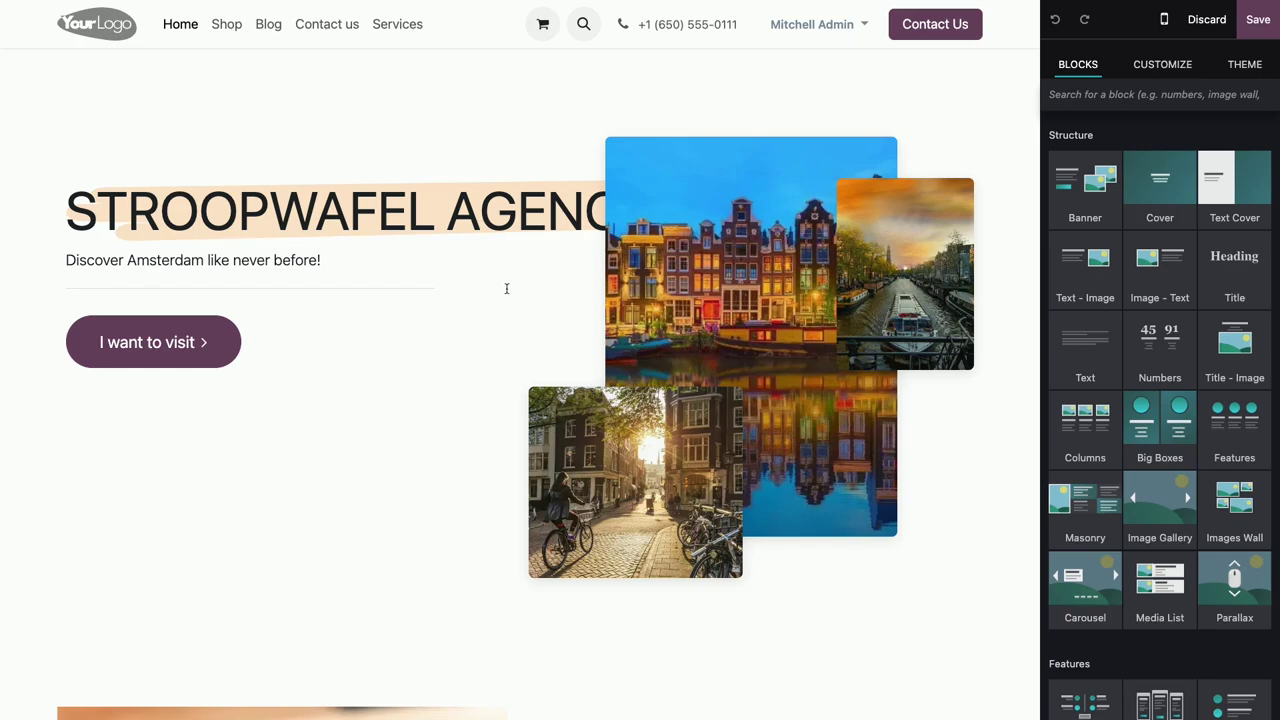
pyautogui.click(1206, 19)
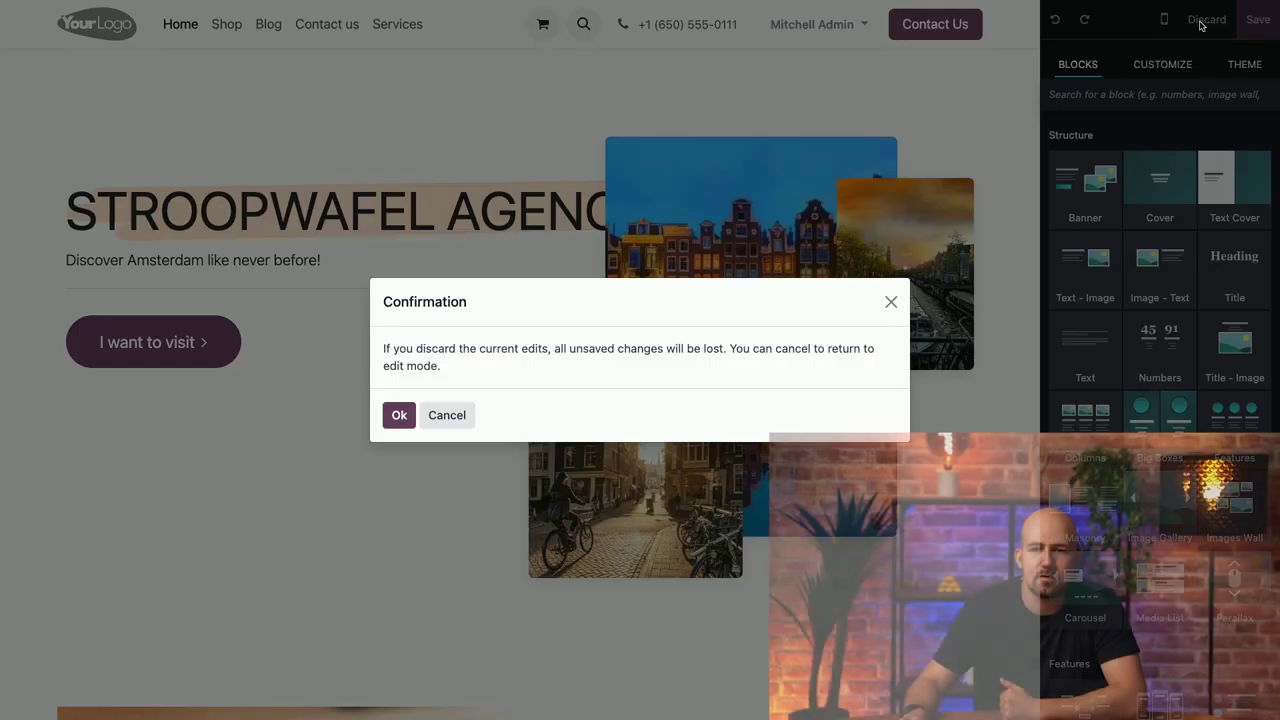
pyautogui.click(398, 415)
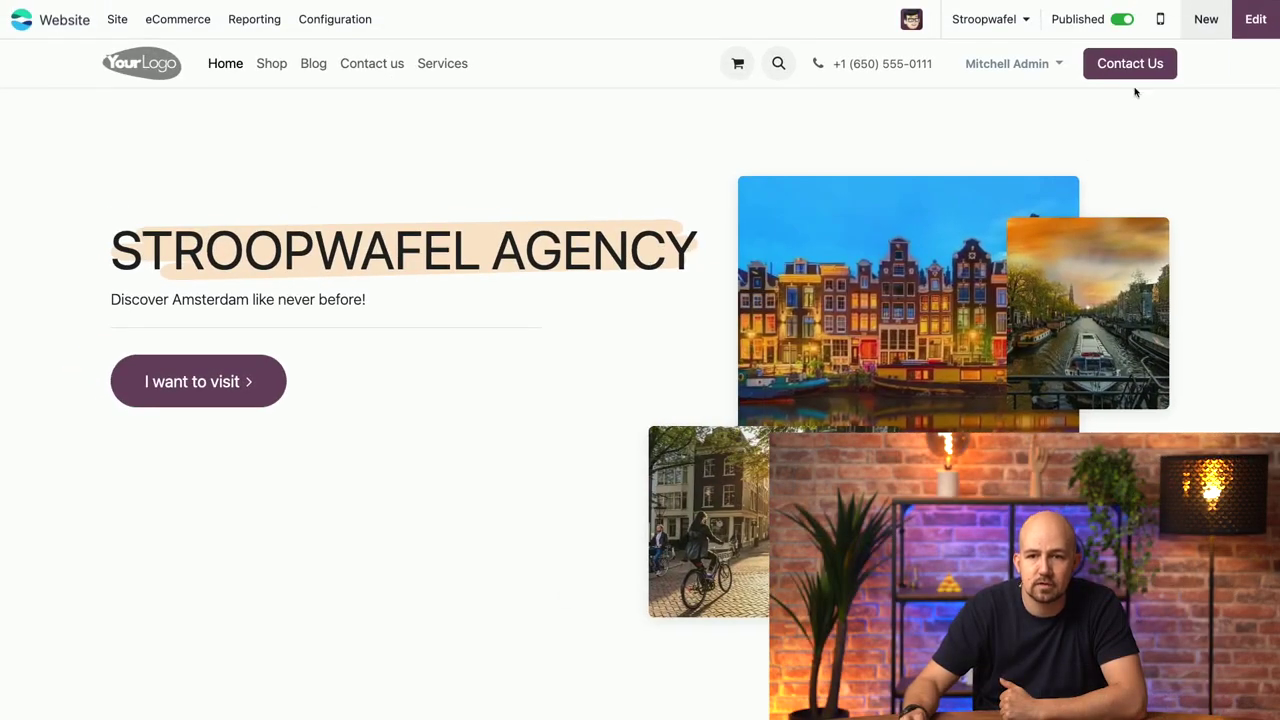
# - Create a new page from the Blank Page template, titled "services" and added to the menu
pyautogui.click(1209, 32)
pyautogui.click(470, 218)
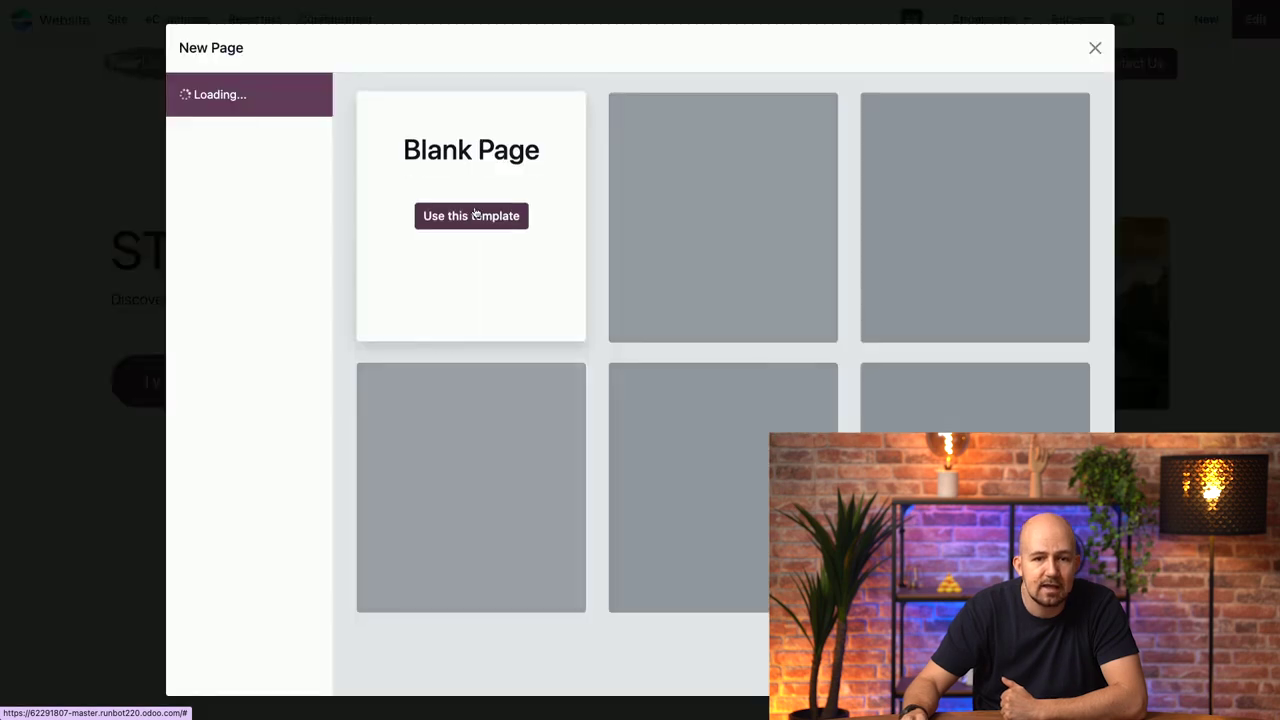
pyautogui.click(467, 216)
pyautogui.write('s')
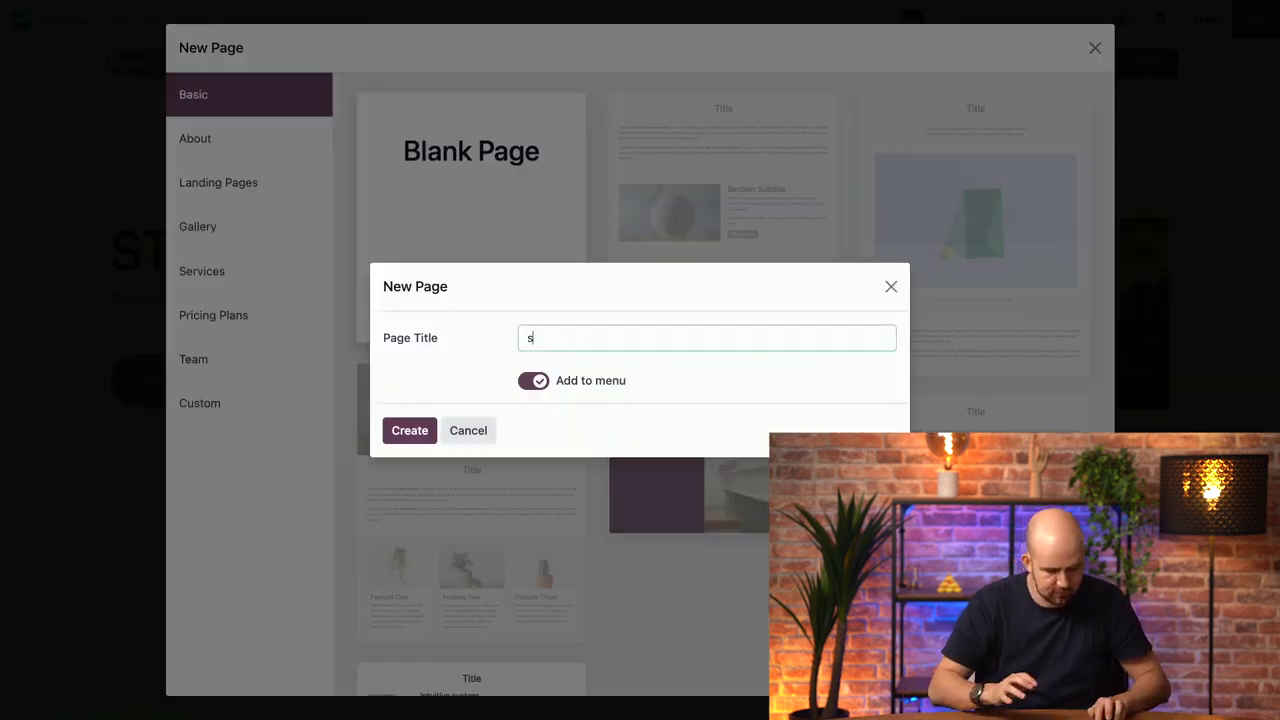
pyautogui.write('ervices')
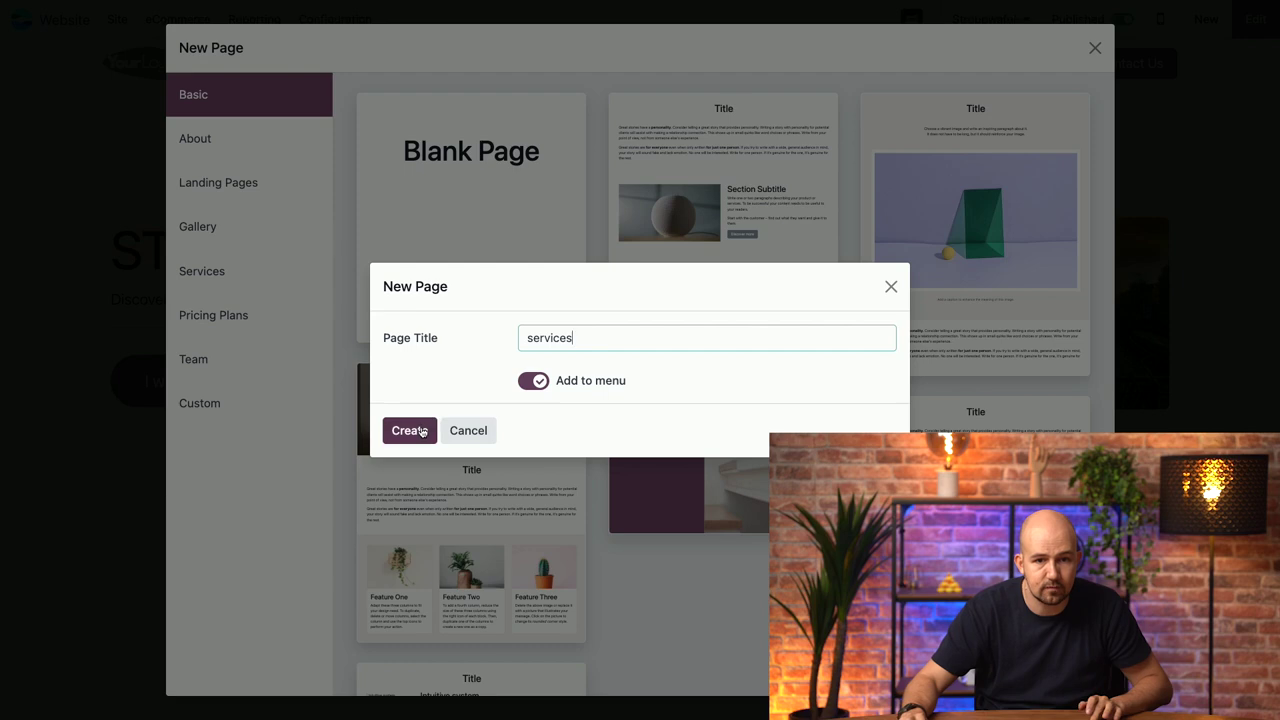
pyautogui.click(412, 430)
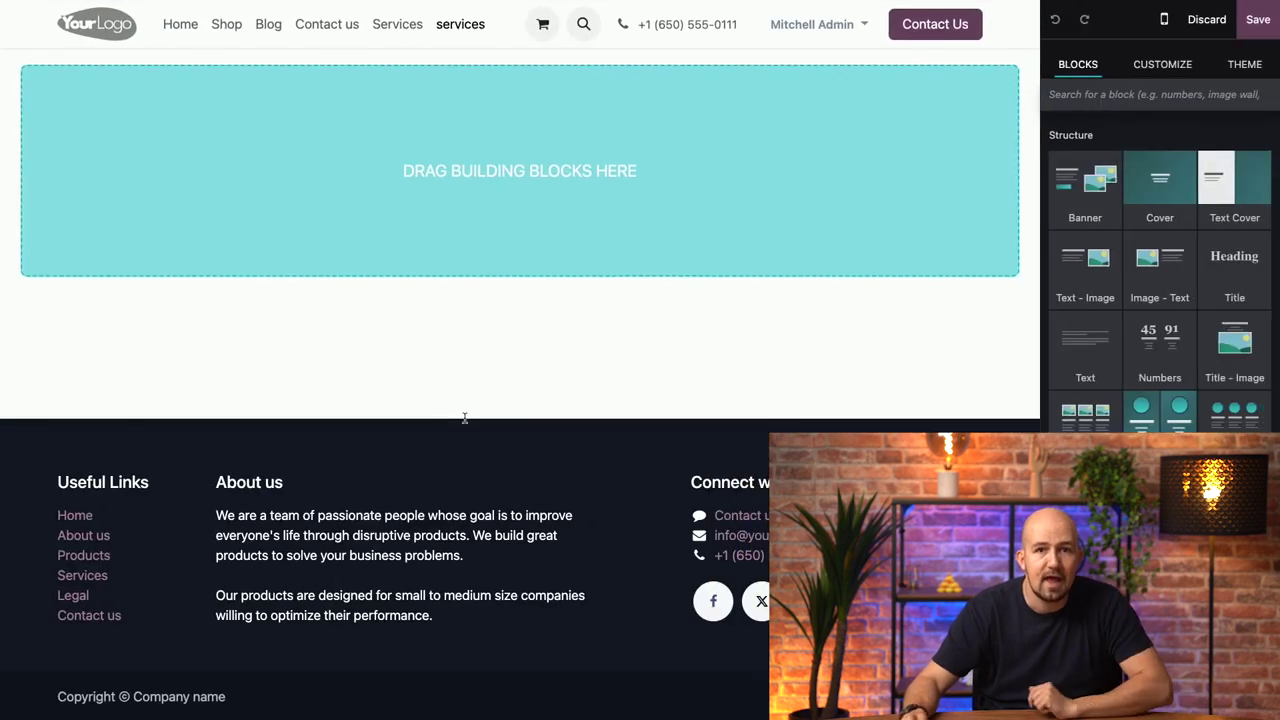
# - Add a Form block to the empty services page and enter the website's contact address as its recipient email
pyautogui.write('form')
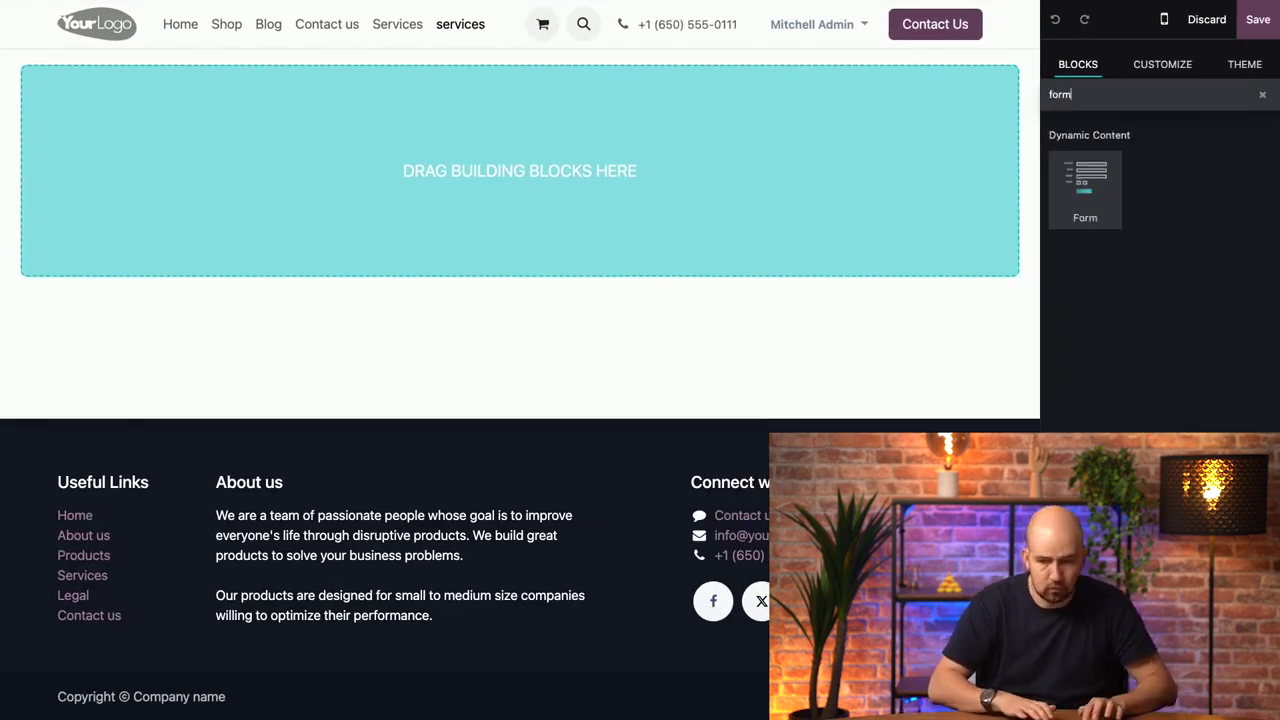
pyautogui.moveTo(1085, 185); pyautogui.dragTo(592, 212)
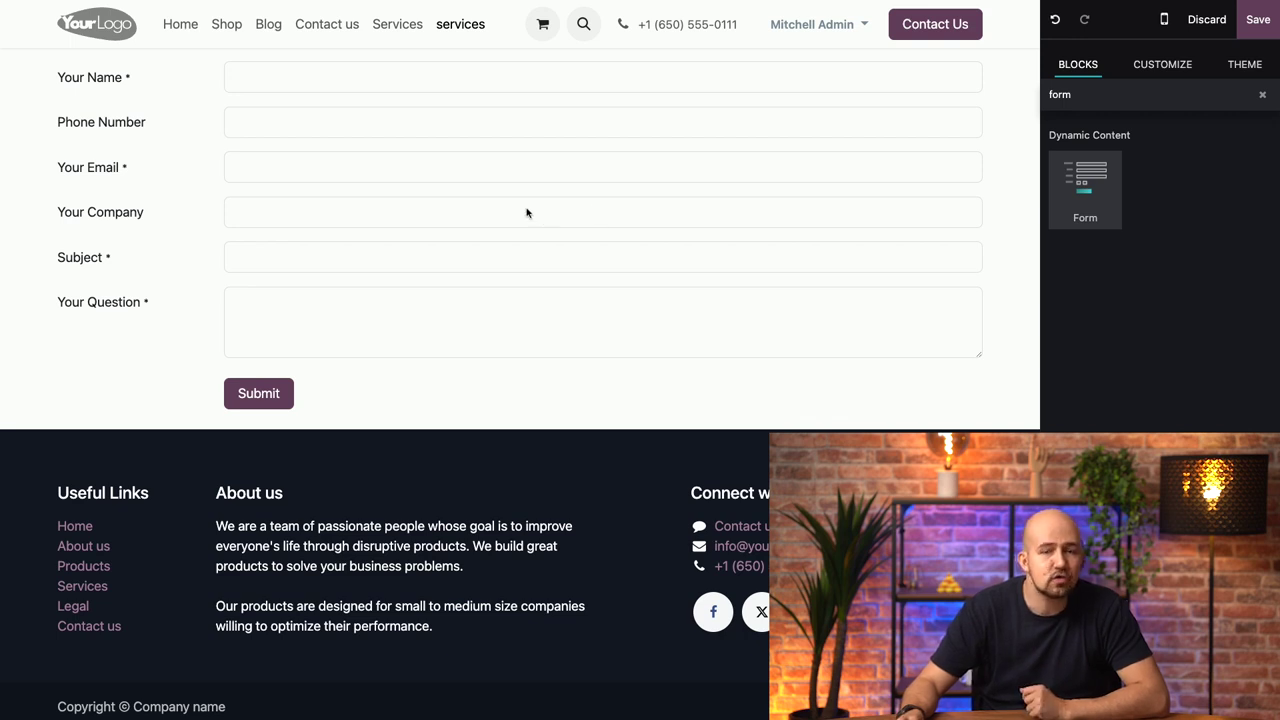
pyautogui.click(509, 129)
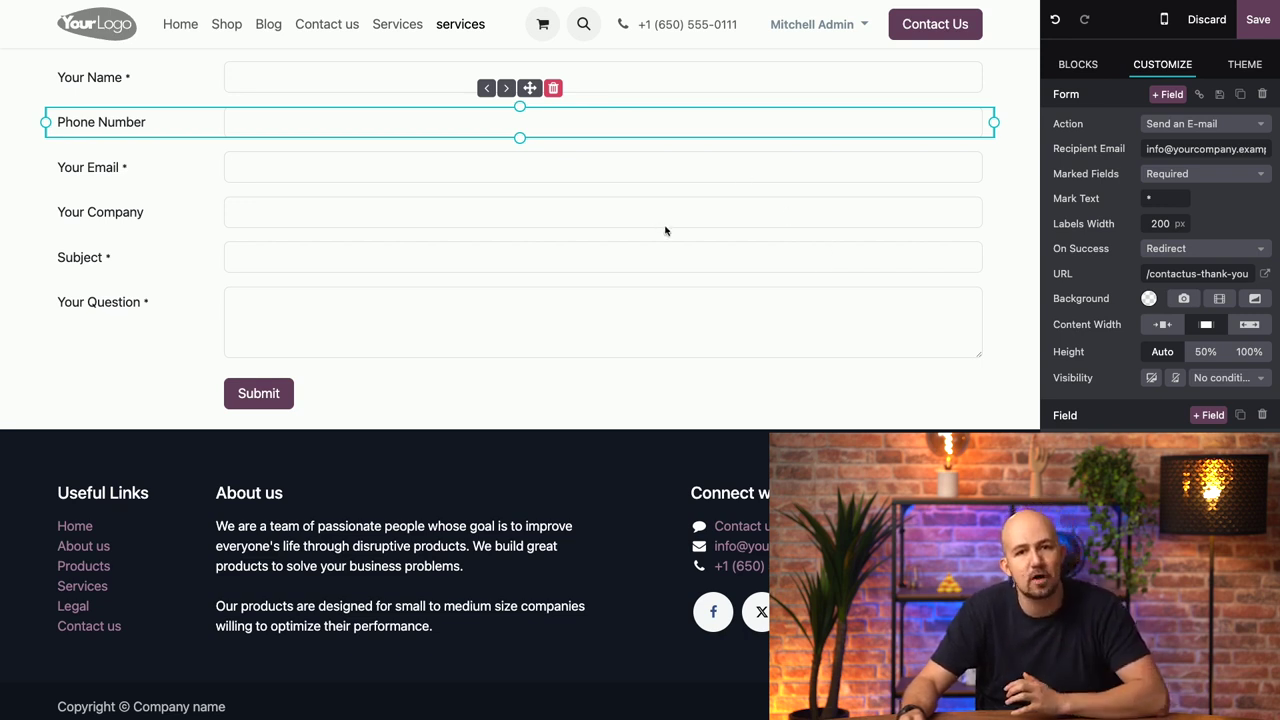
pyautogui.tripleClick(1222, 147)
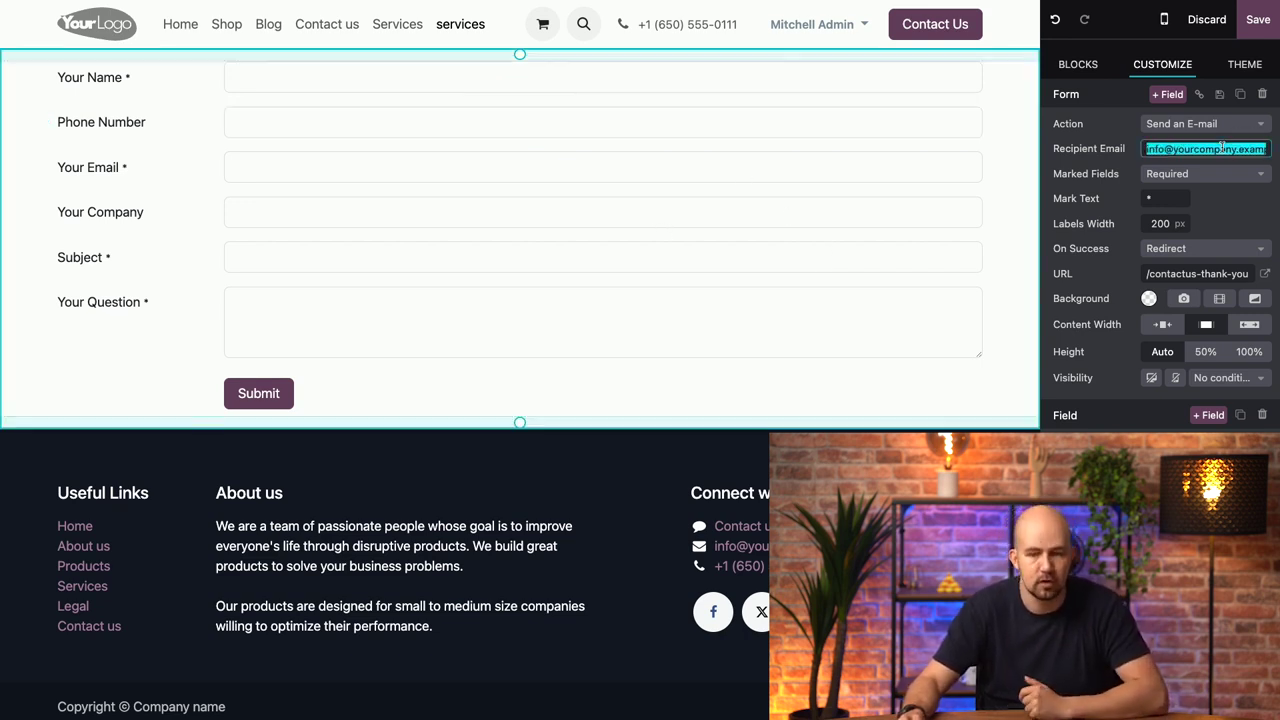
pyautogui.write('info@')
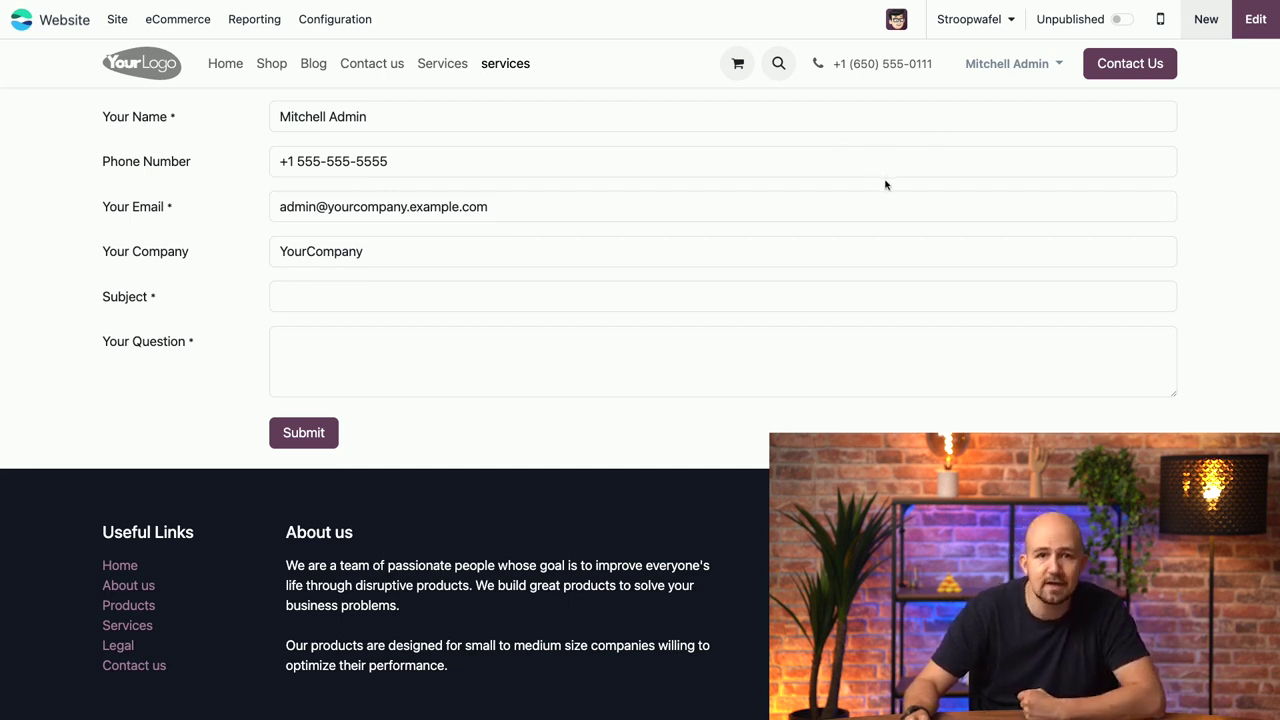
# - Switch to the Brussels Sprouts website and open the website settings
pyautogui.click(1008, 24)
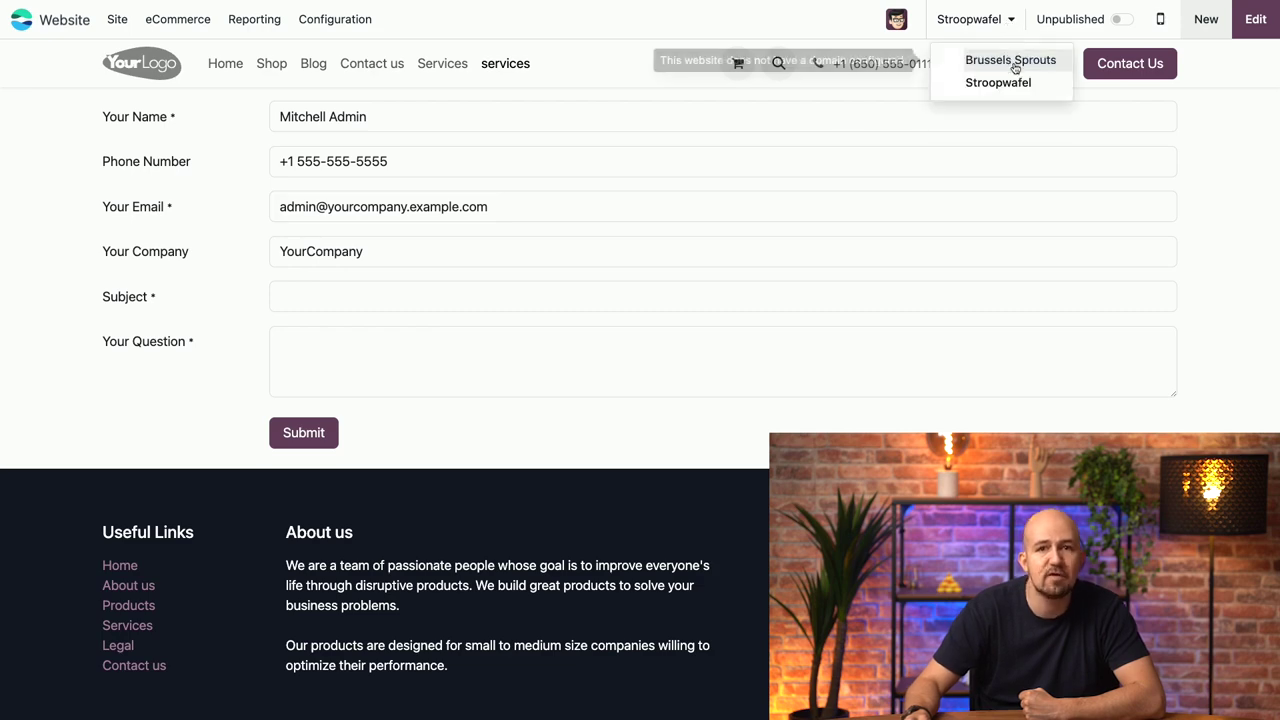
pyautogui.click(1015, 67)
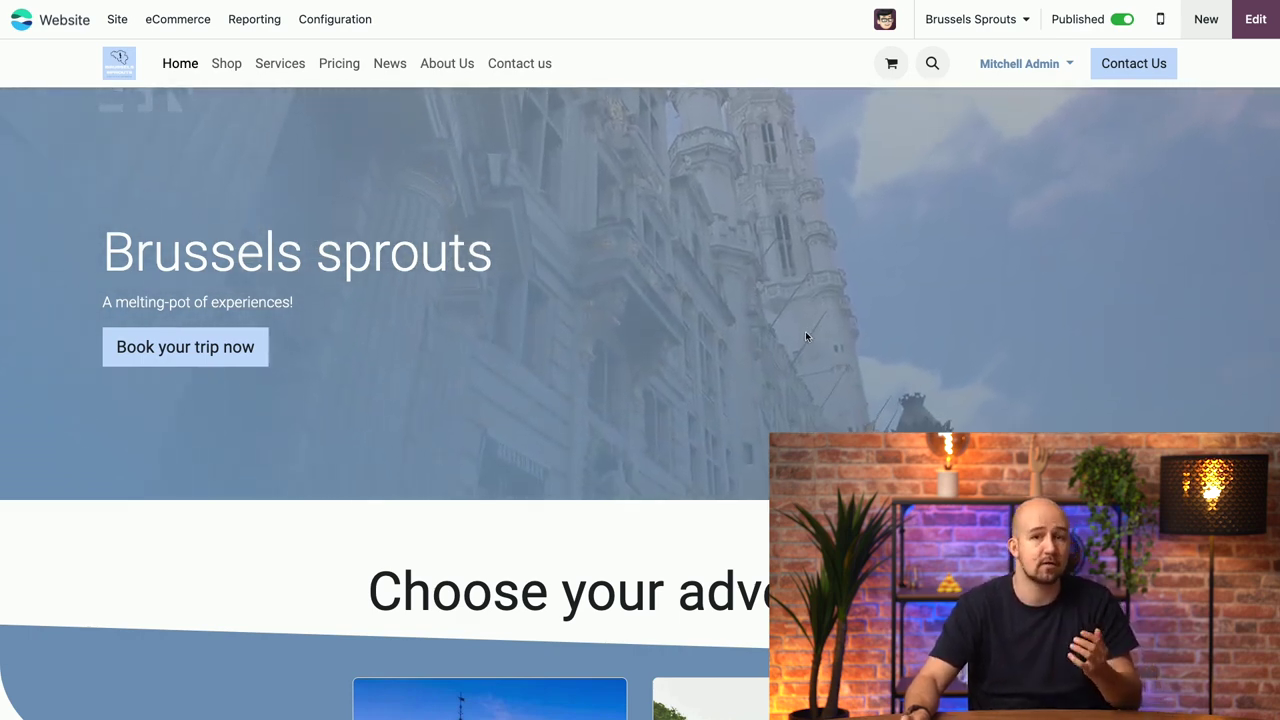
pyautogui.click(331, 21)
pyautogui.click(350, 54)
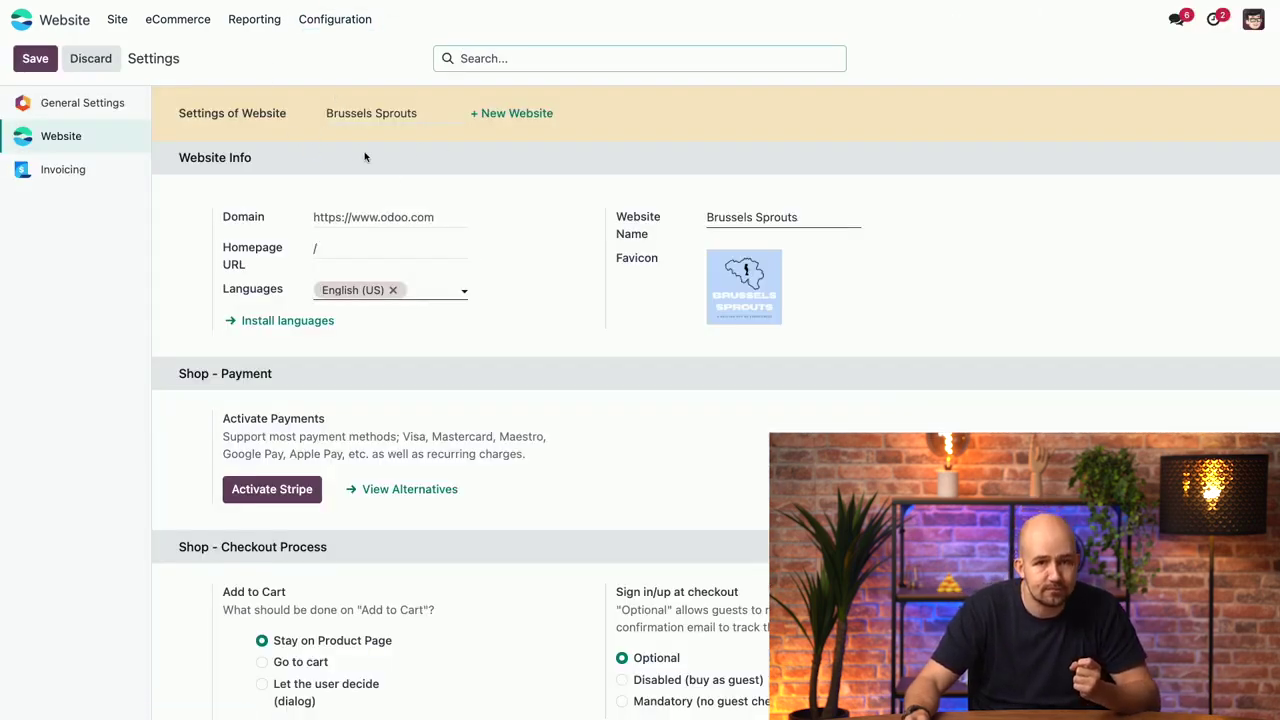
# - View the settings for the Stroopwafel website, and return to those of Brussels Sprouts
pyautogui.click(417, 115)
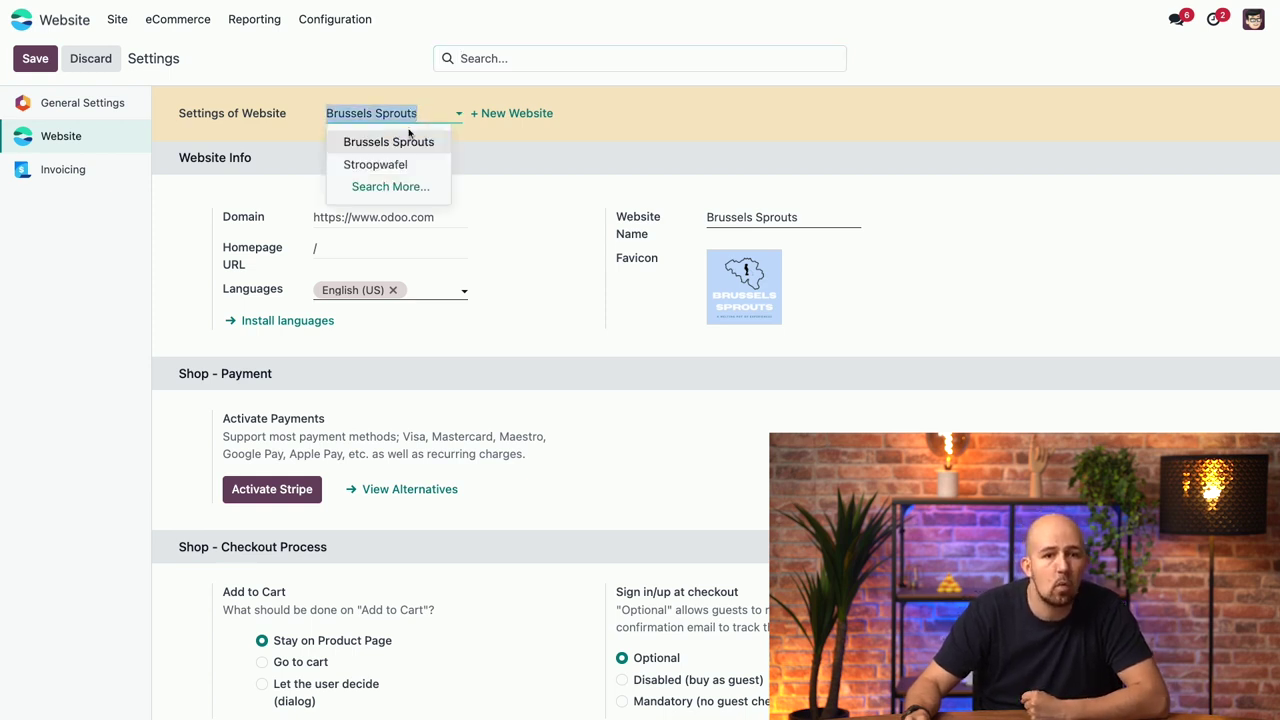
pyautogui.click(388, 174)
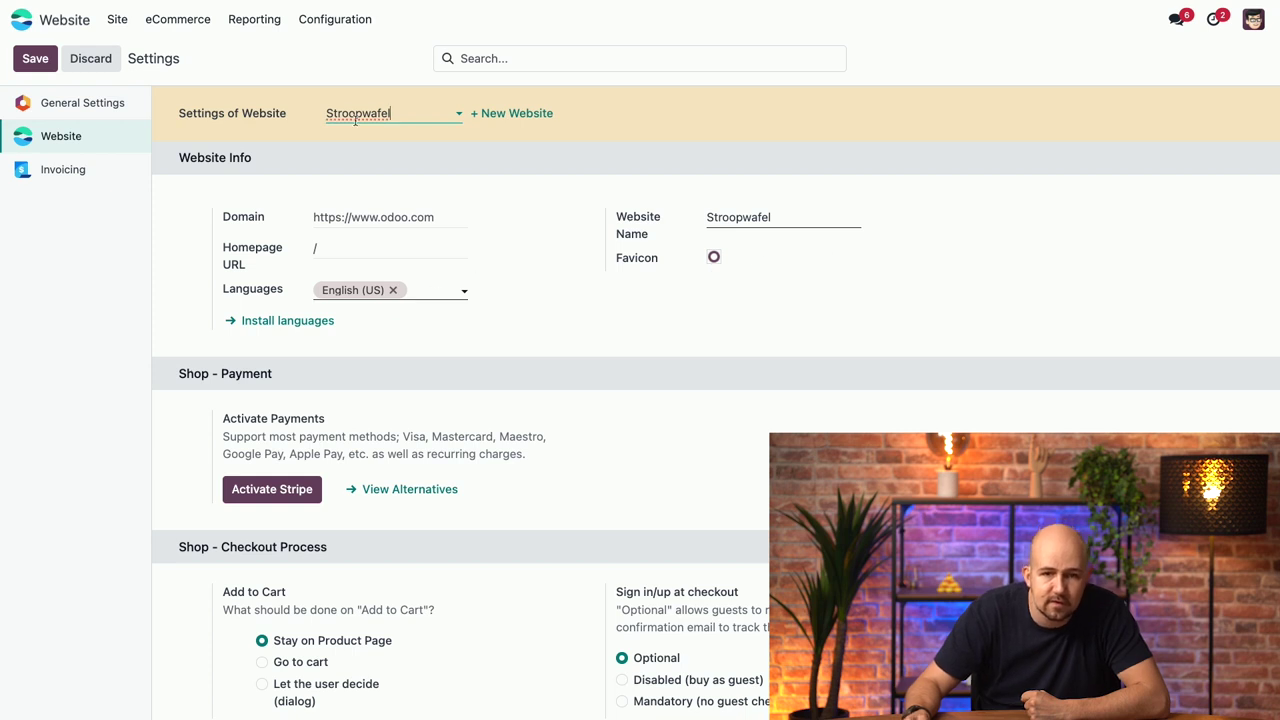
pyautogui.click(362, 113)
pyautogui.click(370, 140)
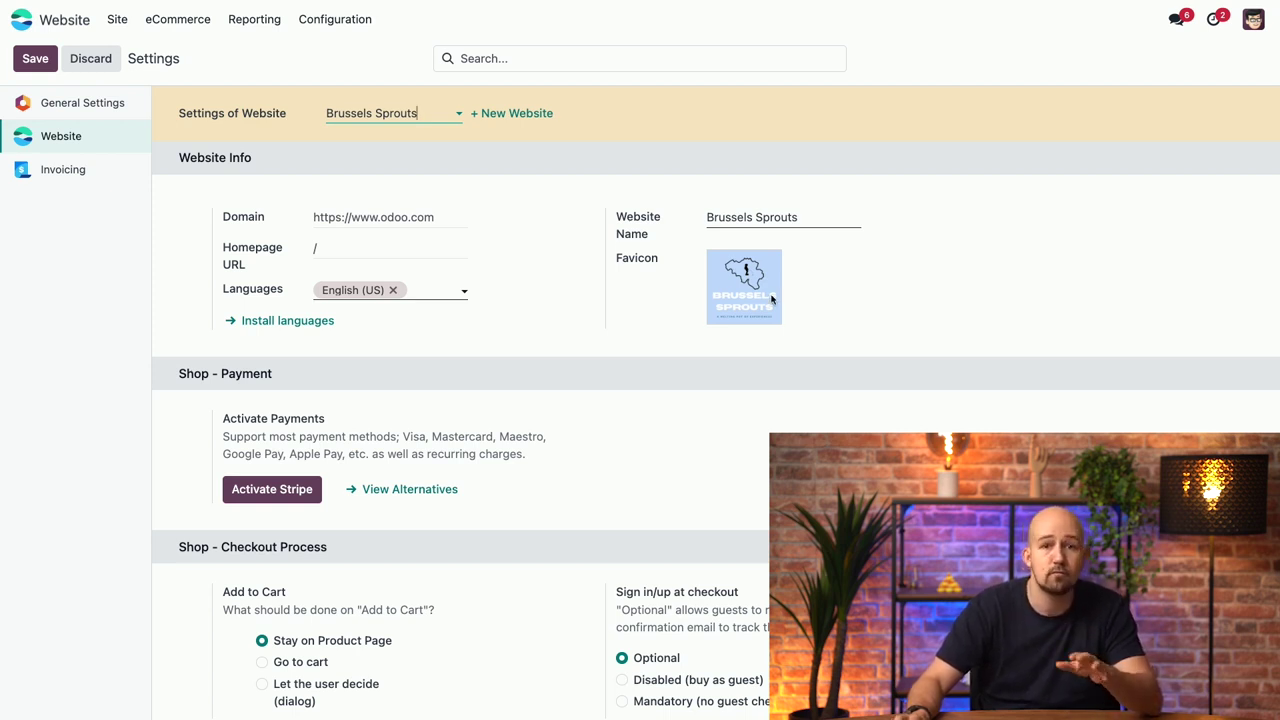
# - Open the Customizable Desk product and check which websites its eCommerce shop settings allow it to be restricted to
pyautogui.click(188, 29)
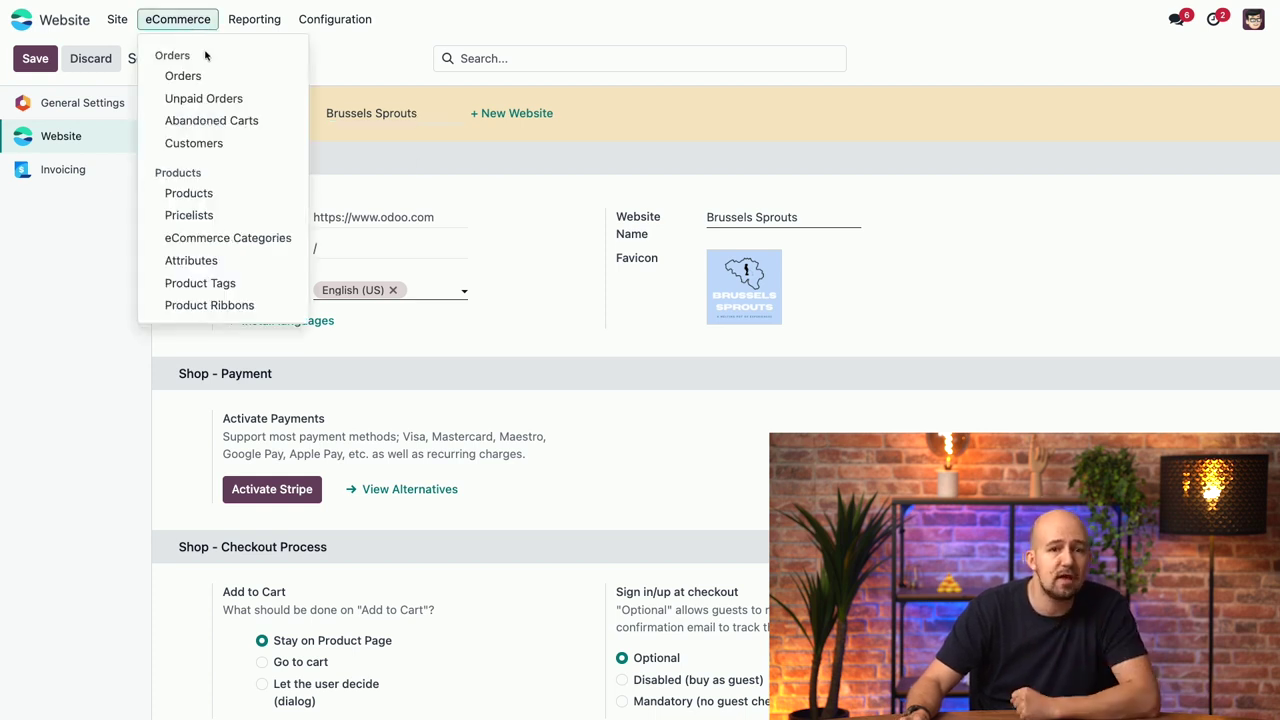
pyautogui.click(212, 202)
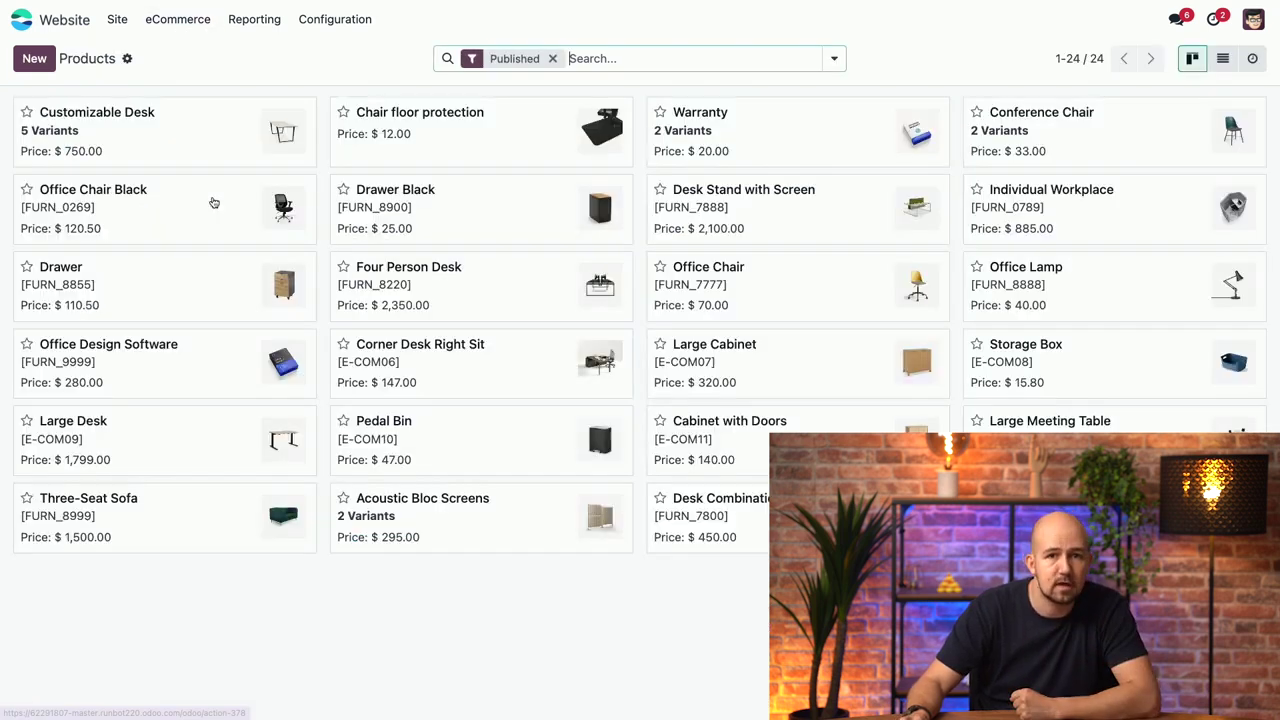
pyautogui.click(146, 158)
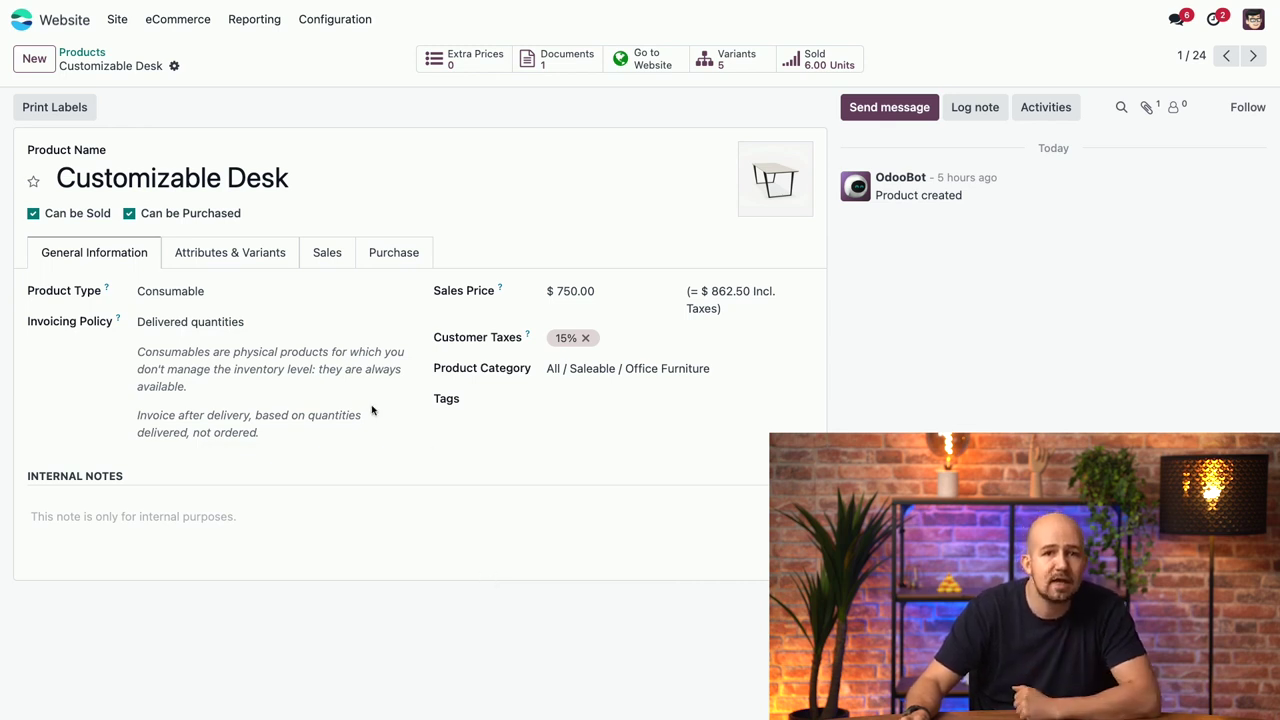
pyautogui.click(330, 260)
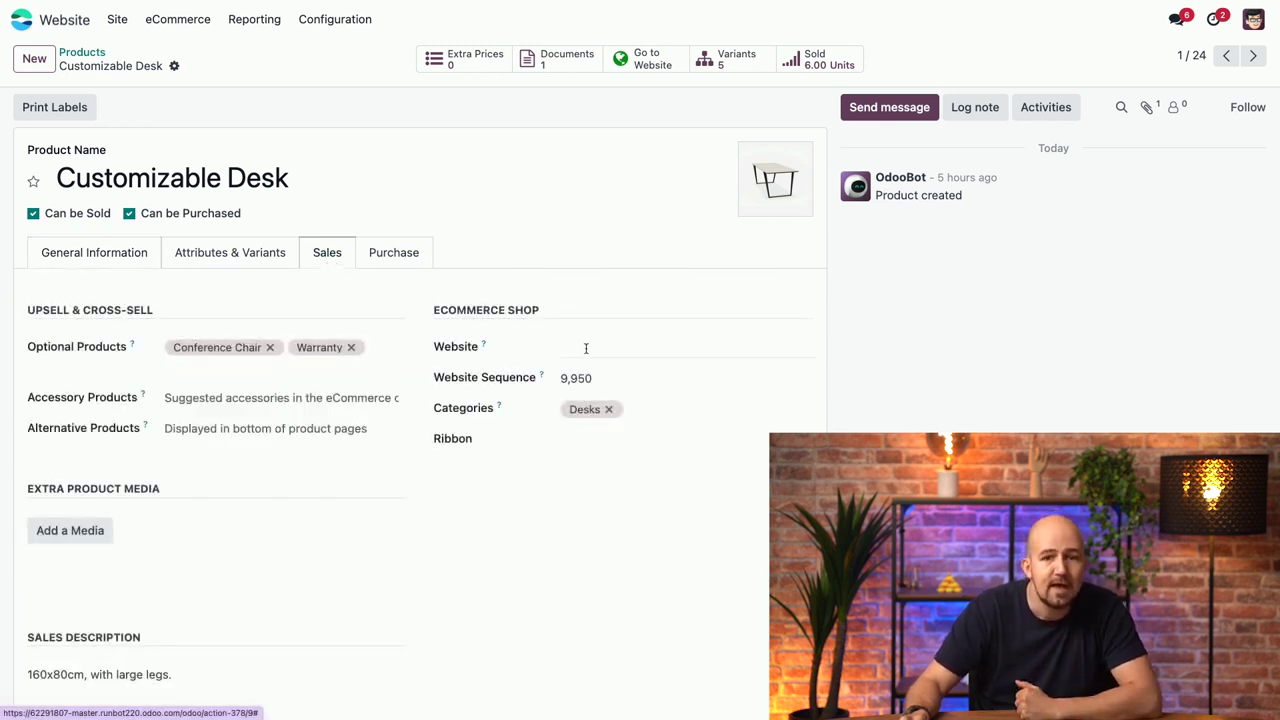
pyautogui.click(641, 353)
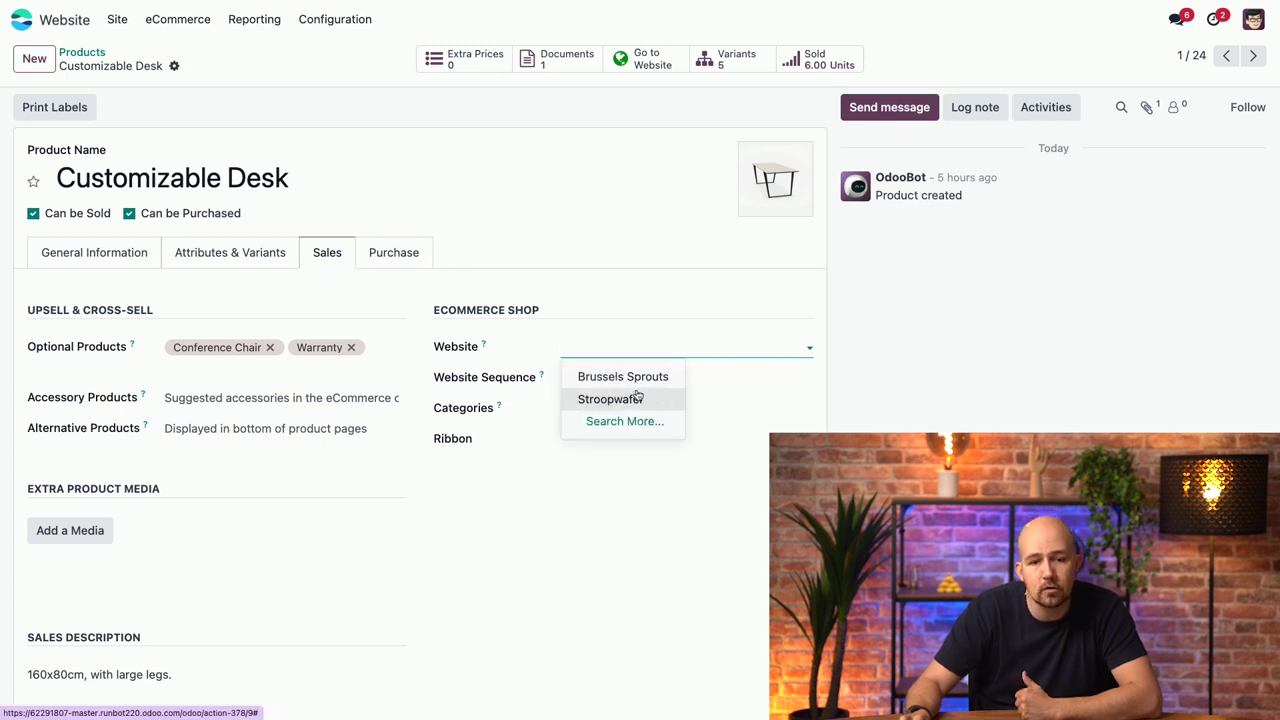
pyautogui.click(715, 557)
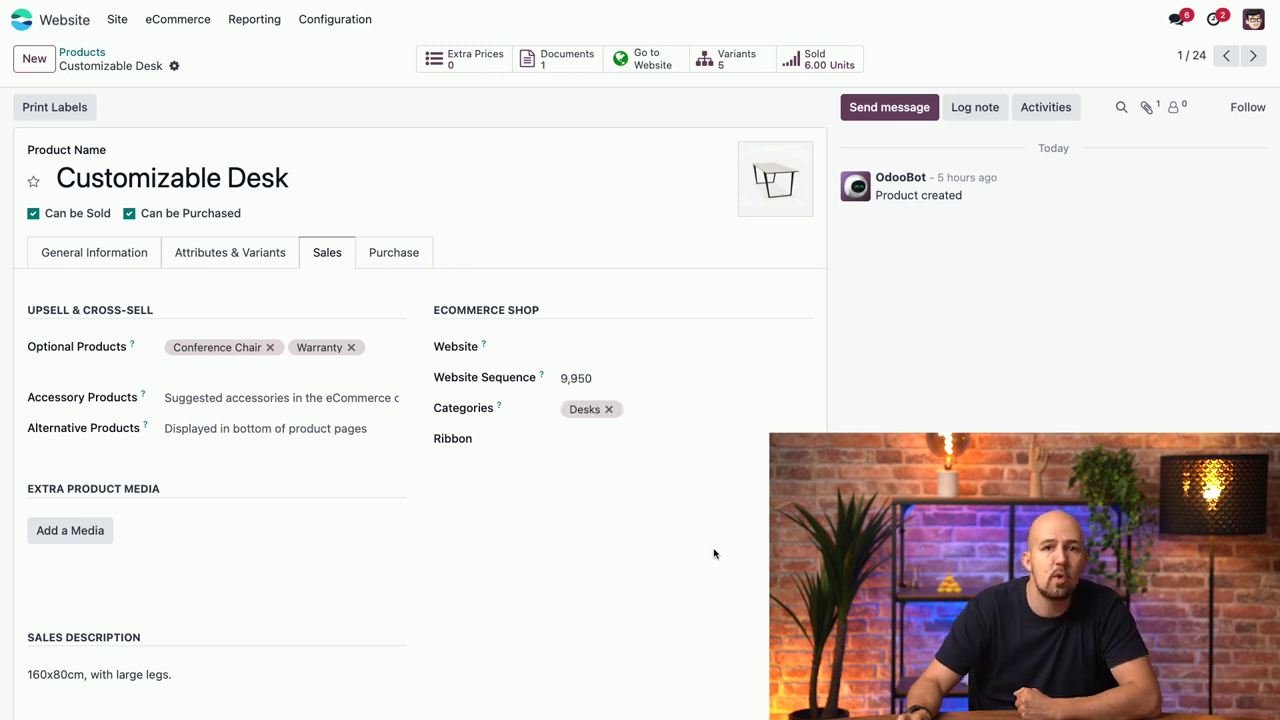
pyautogui.click(157, 19)
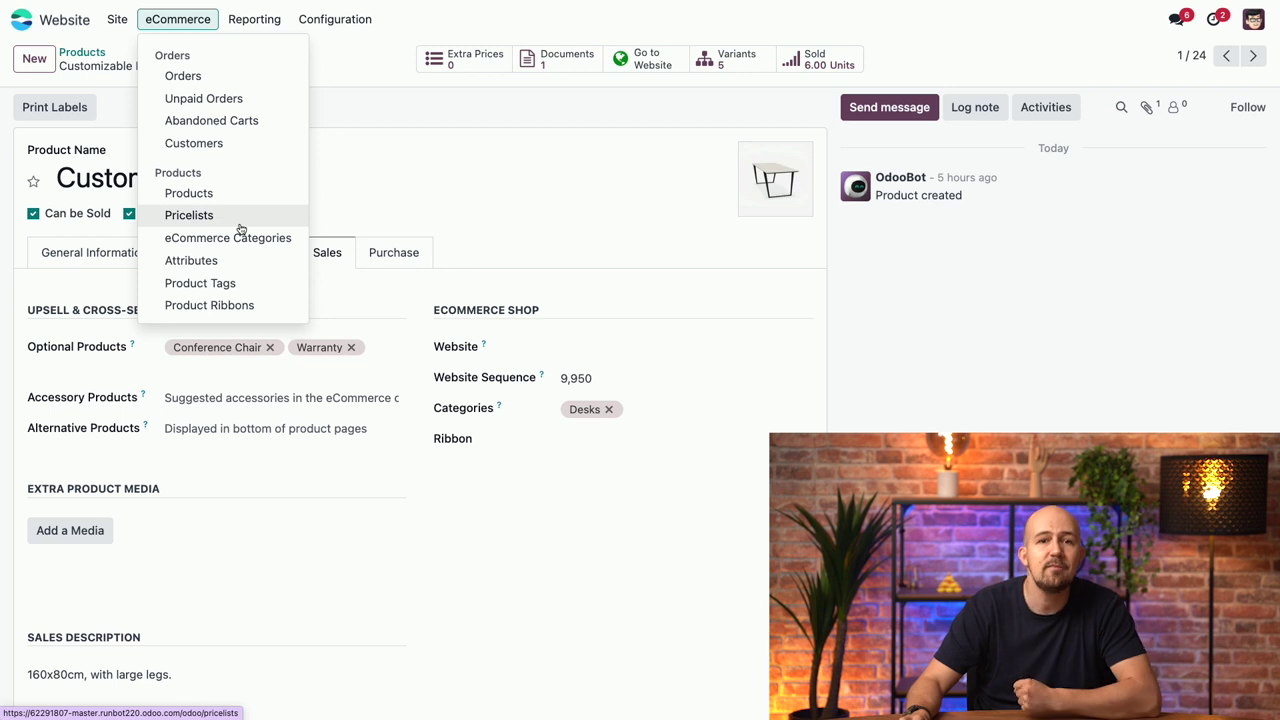
pyautogui.click(628, 621)
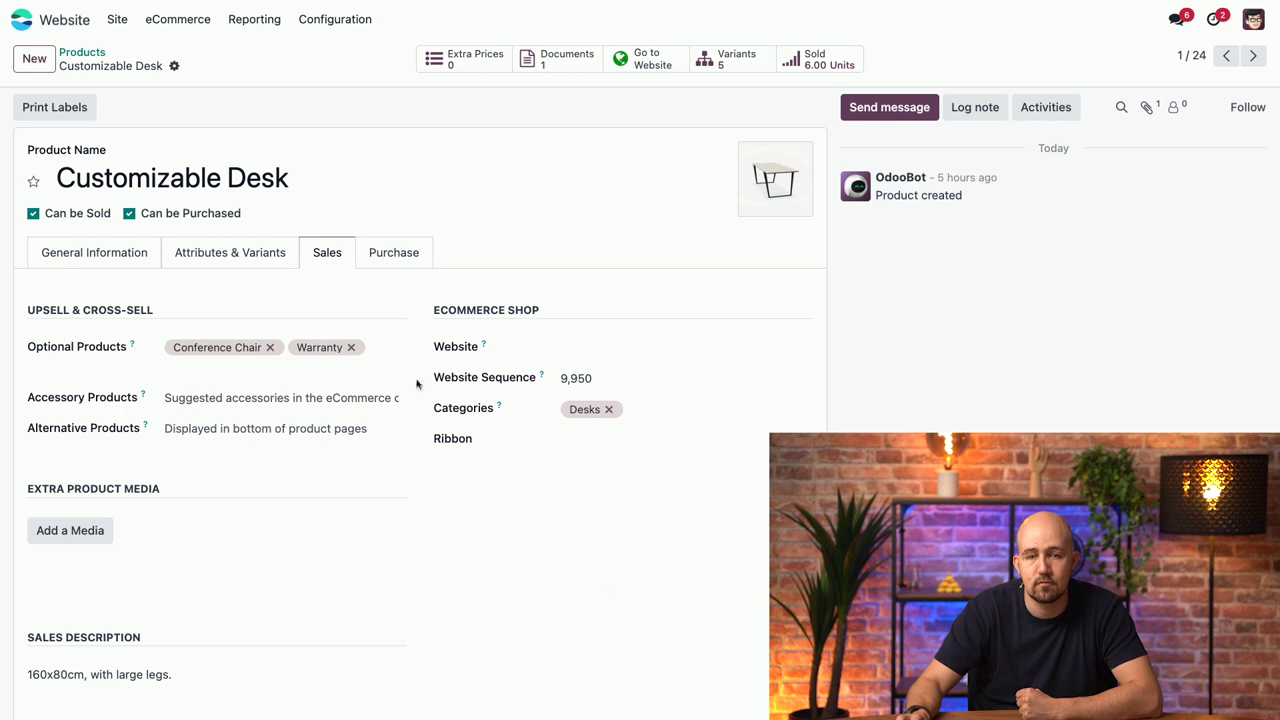
# - Open the list of website pages and compare the pages of Stroopwafel and Brussels Sprouts using the website filter, ending on Brussels Sprouts
pyautogui.click(117, 22)
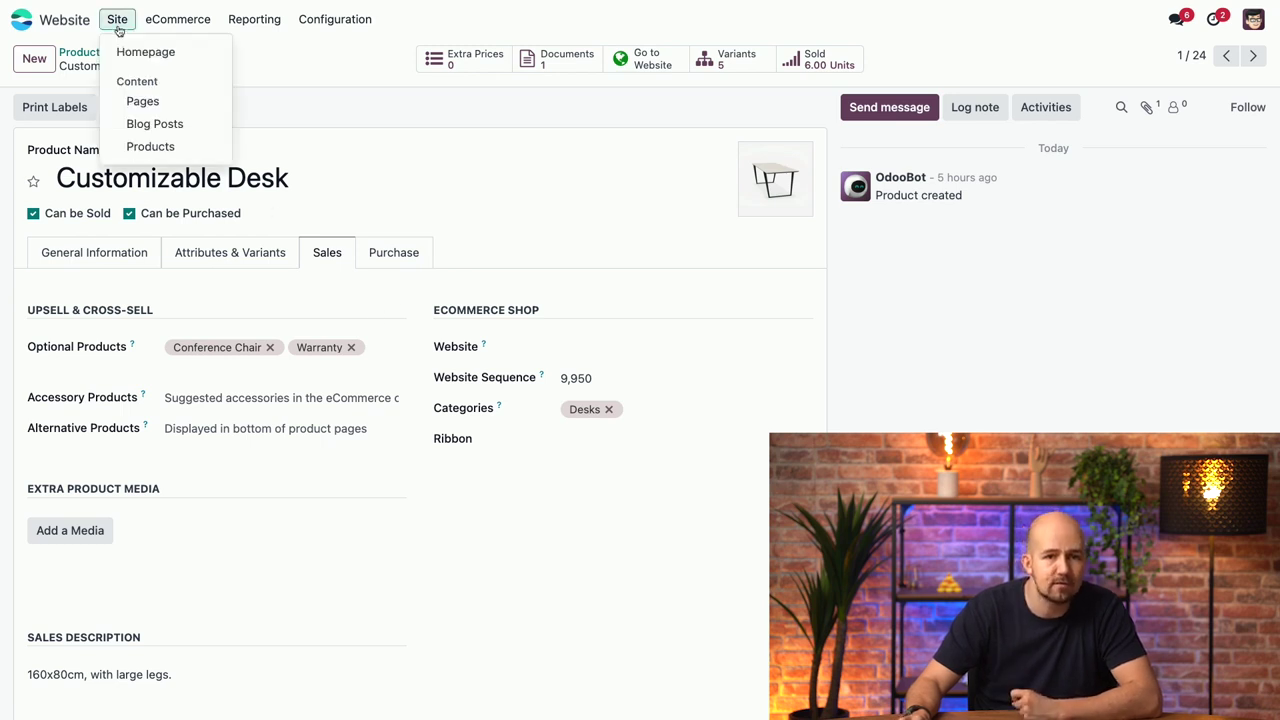
pyautogui.click(169, 102)
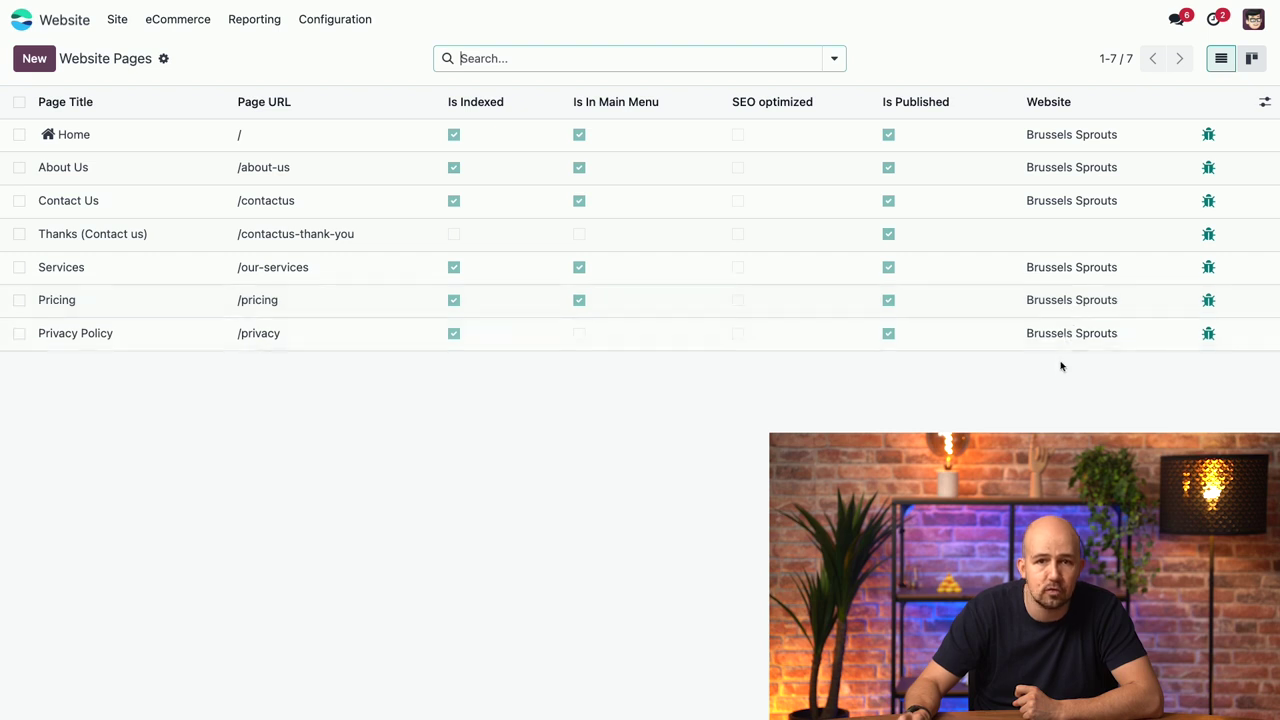
pyautogui.click(800, 59)
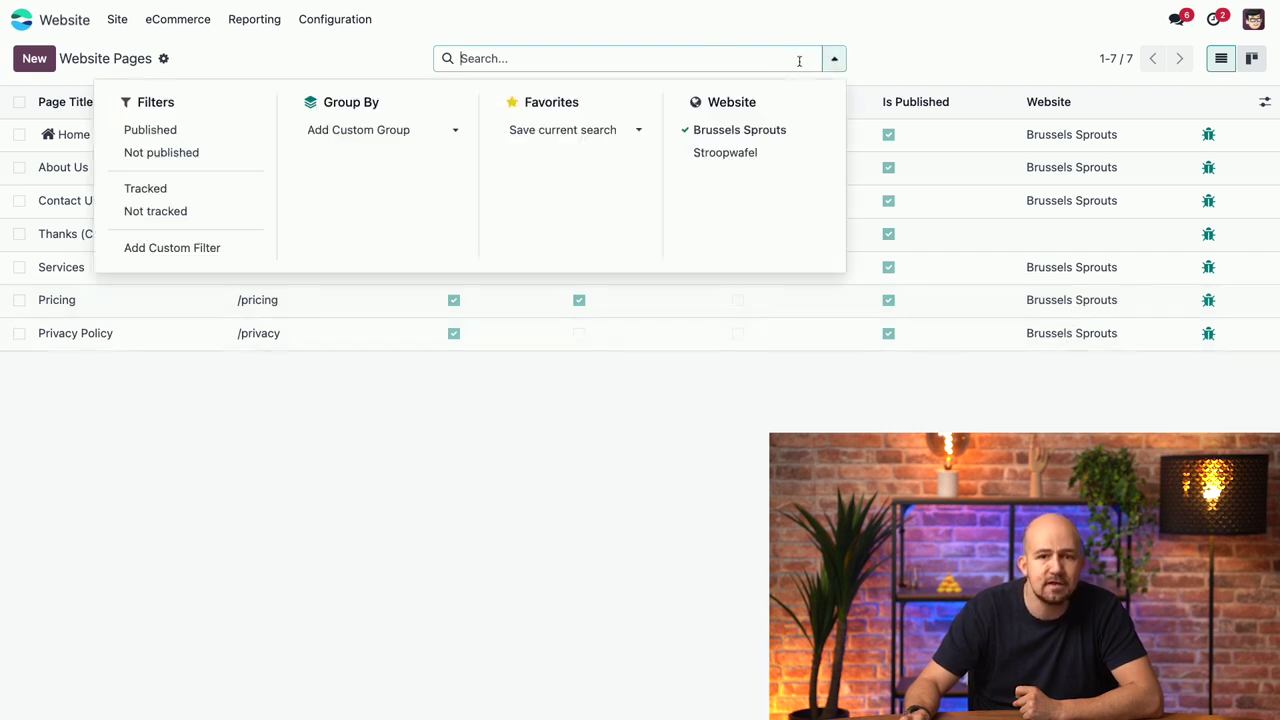
pyautogui.click(748, 152)
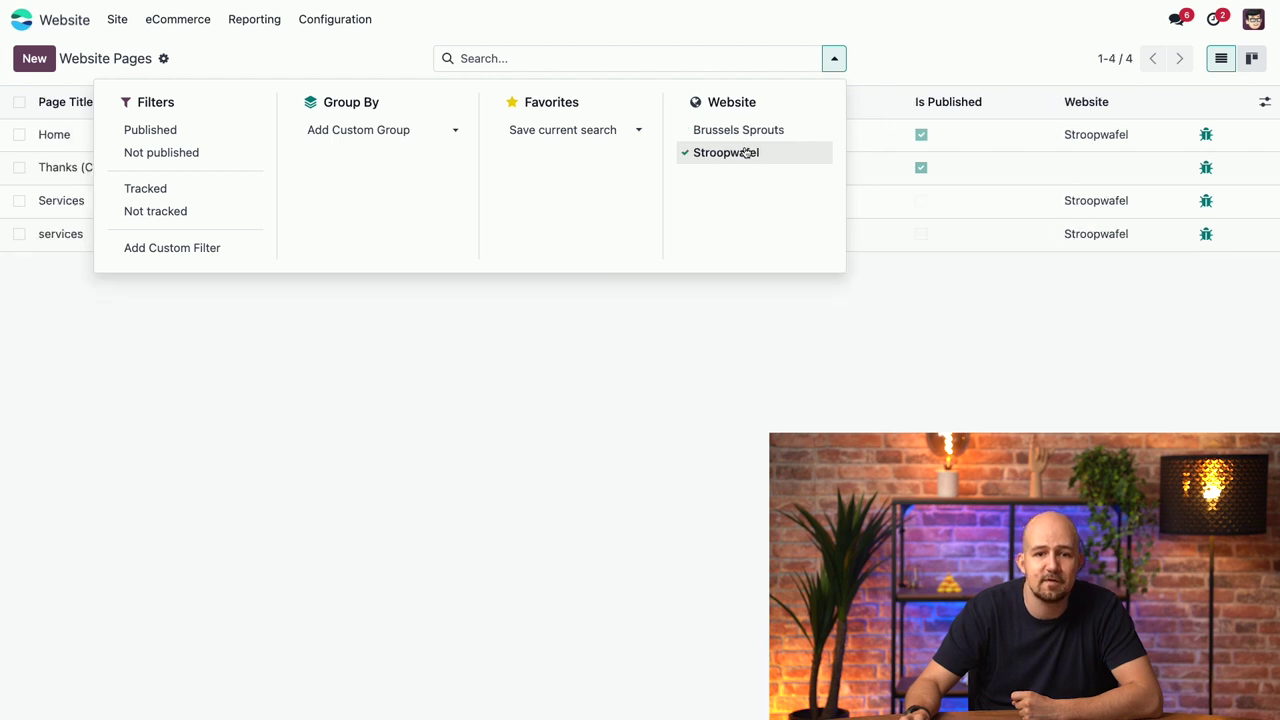
pyautogui.click(748, 130)
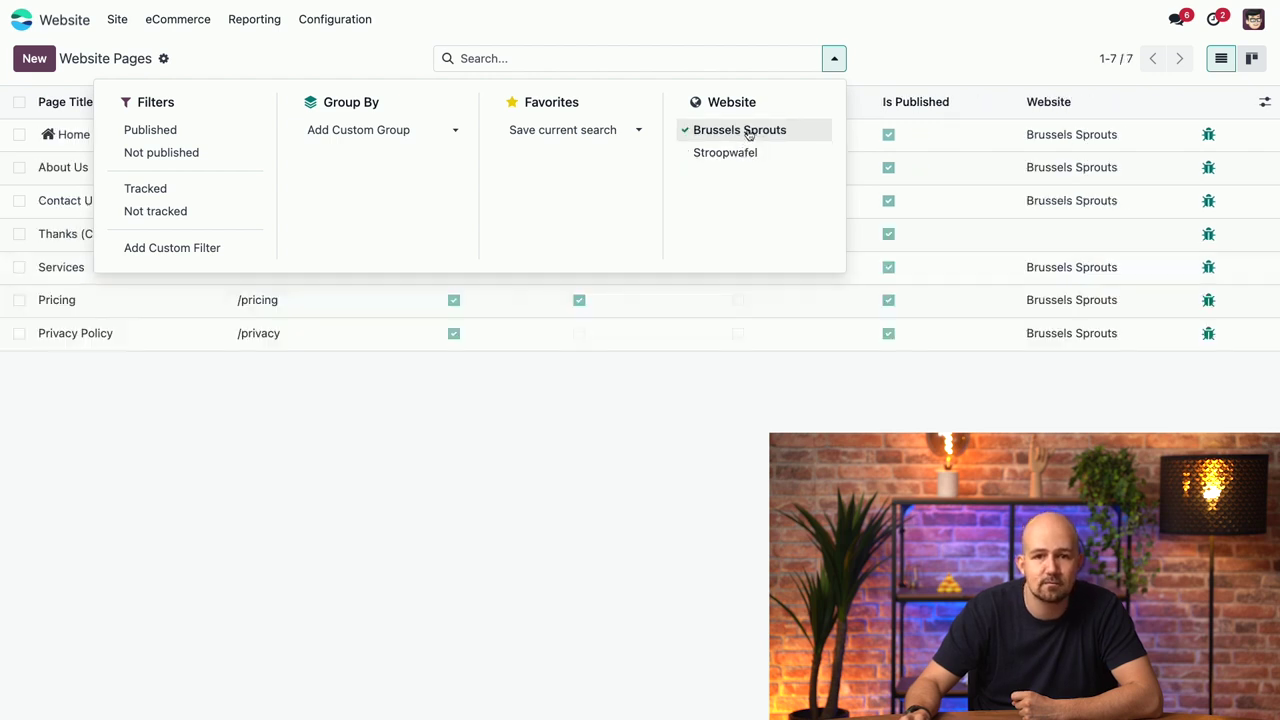
pyautogui.click(751, 152)
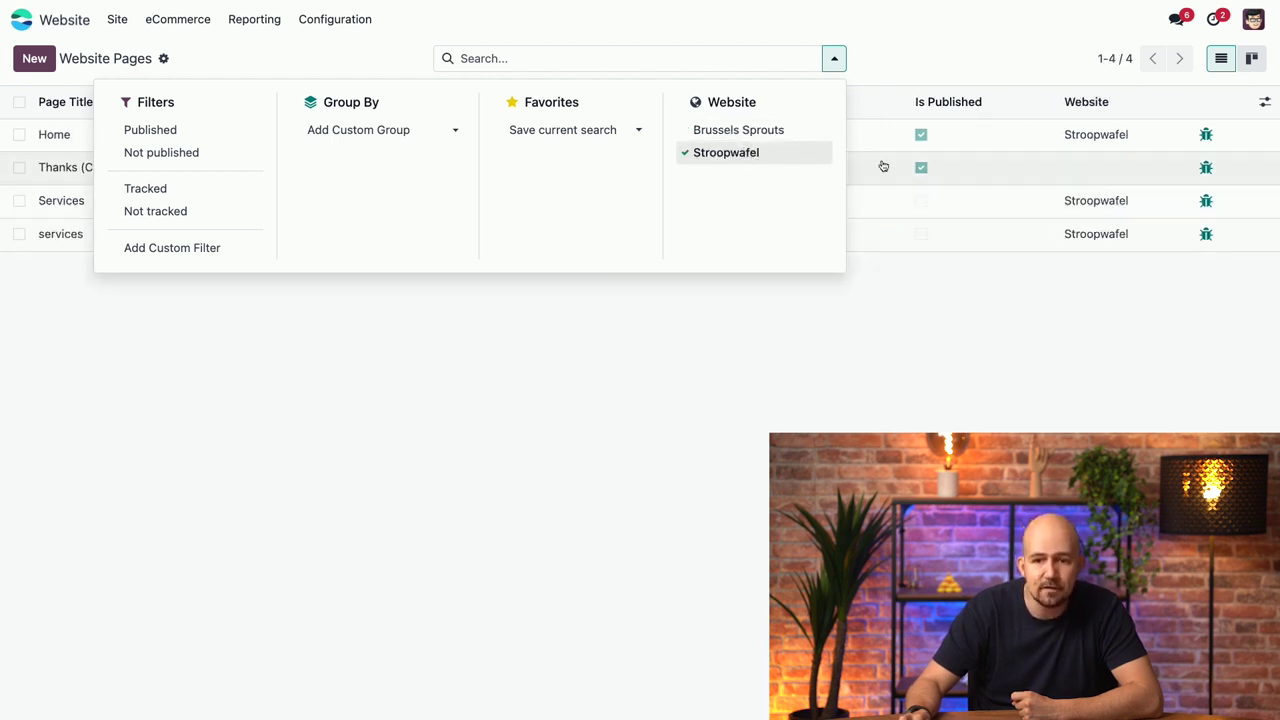
pyautogui.click(768, 132)
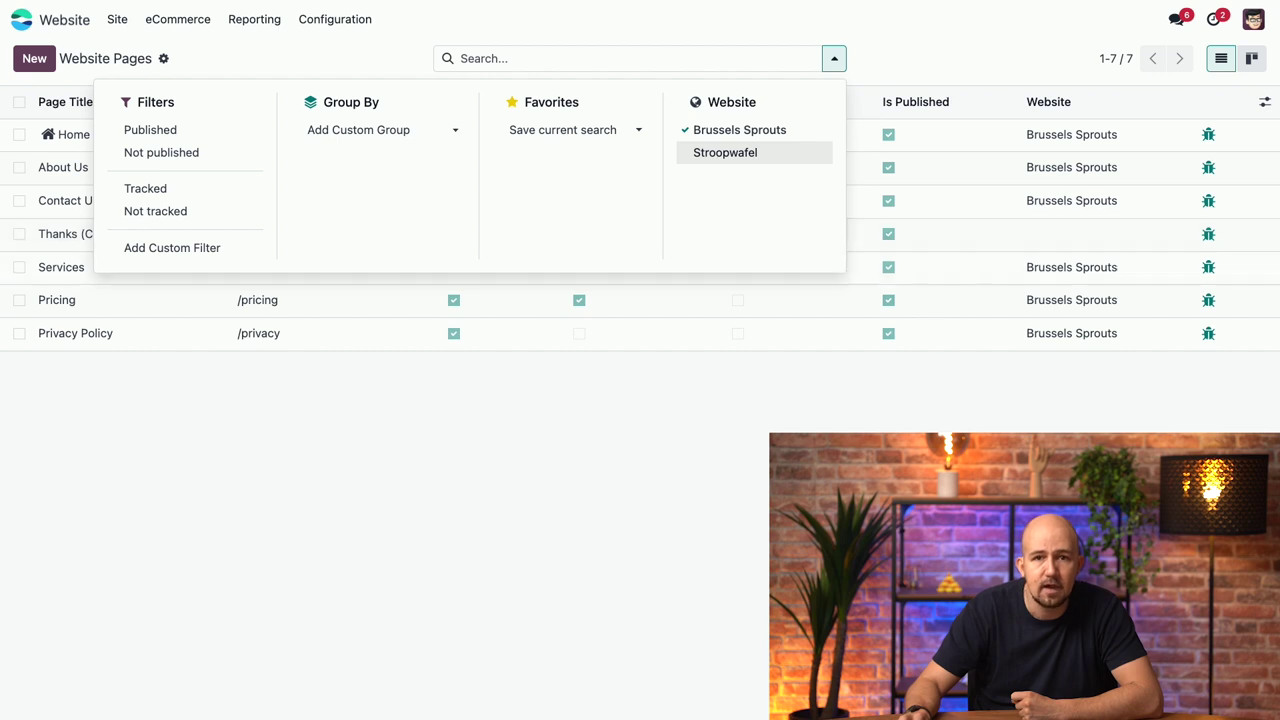
pyautogui.click(834, 59)
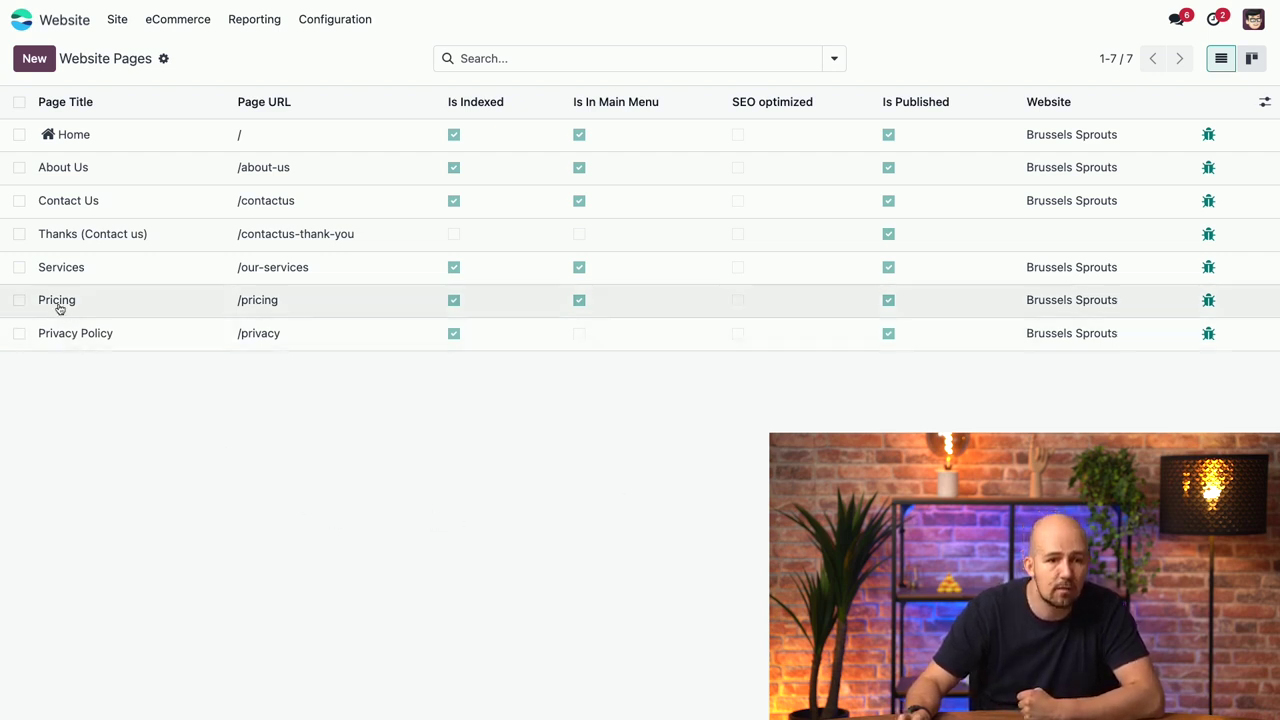
# - Clear the assigned website of the About Us page in the pages list so it applies to all websites, and save the row
pyautogui.click(19, 168)
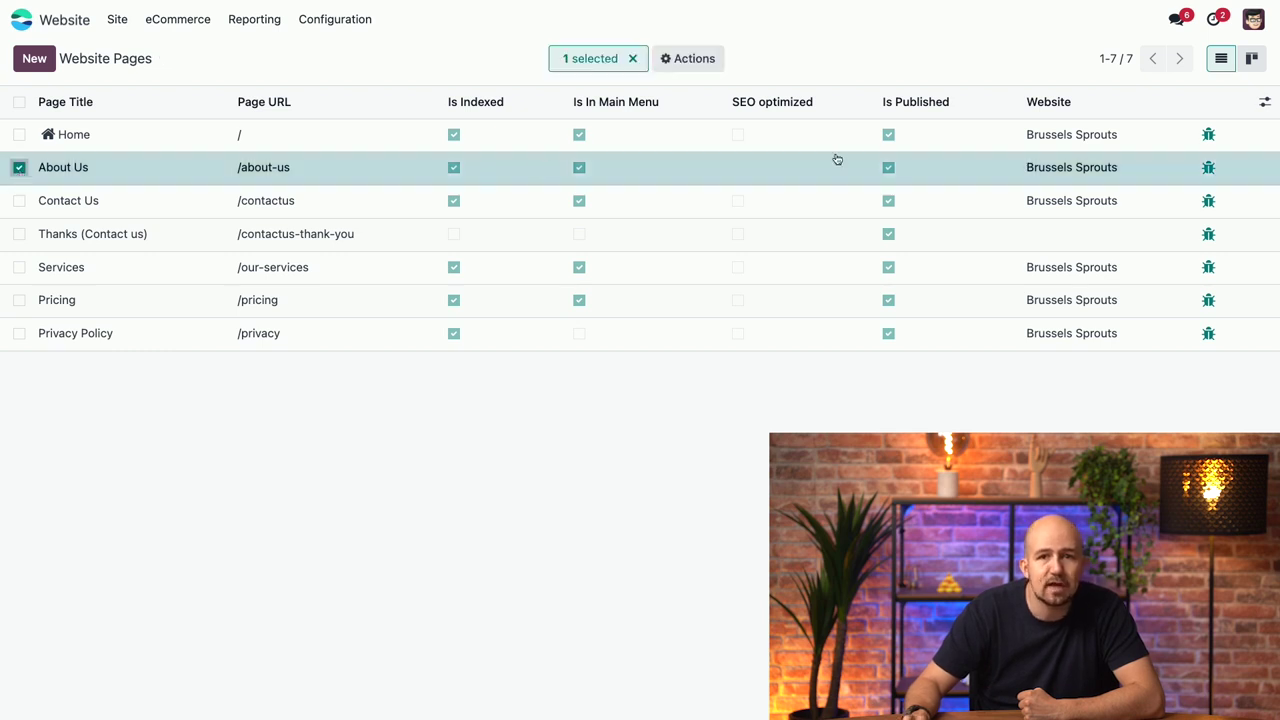
pyautogui.click(1110, 176)
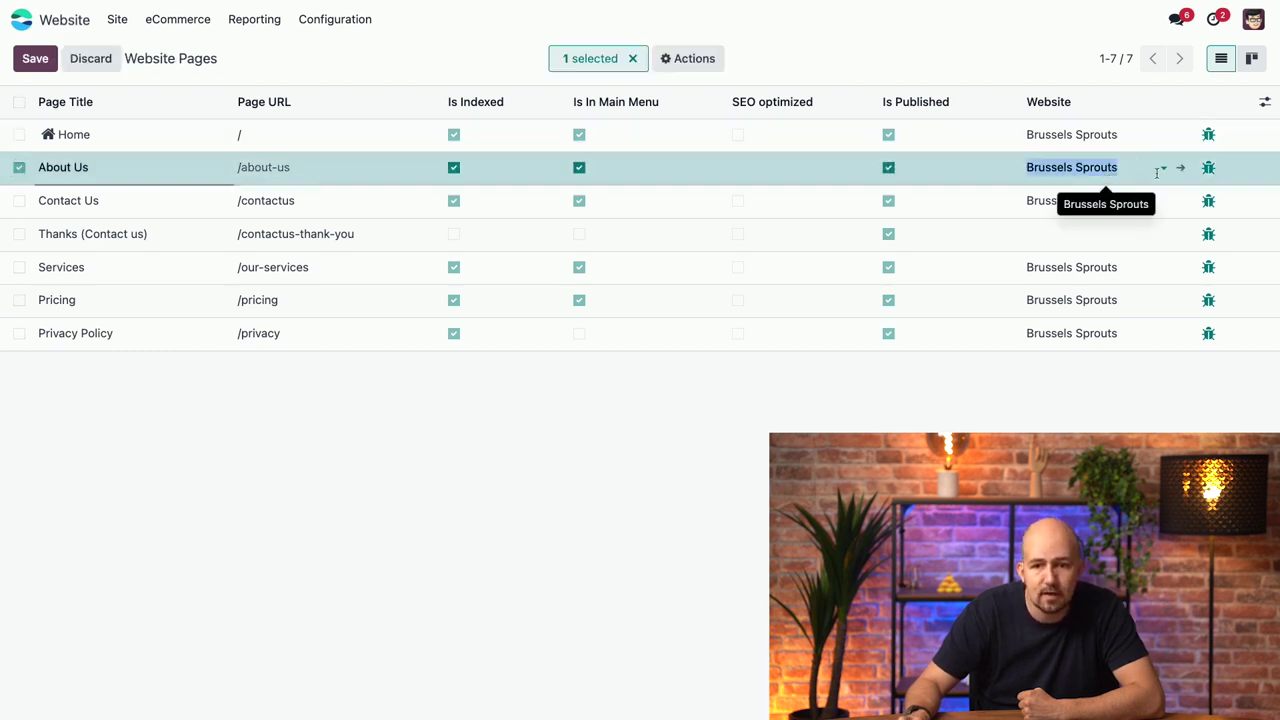
pyautogui.click(1164, 167)
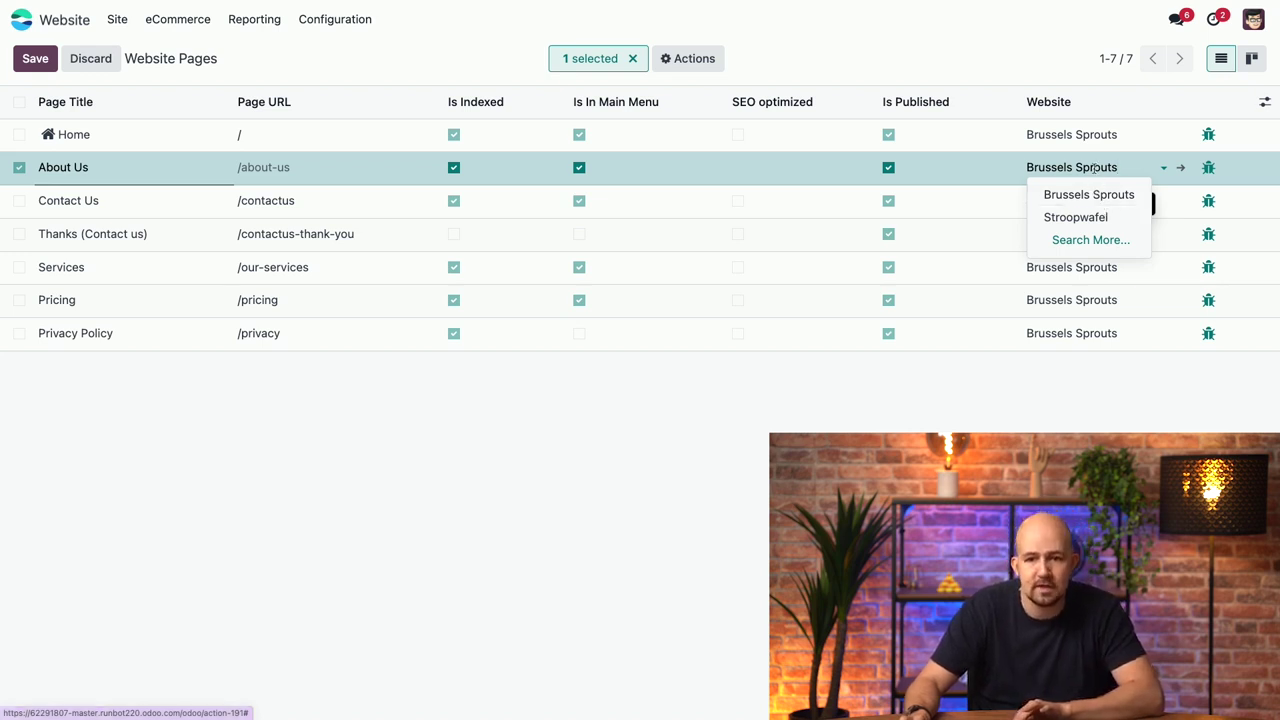
pyautogui.click(1095, 170)
pyautogui.press('BackSpace')
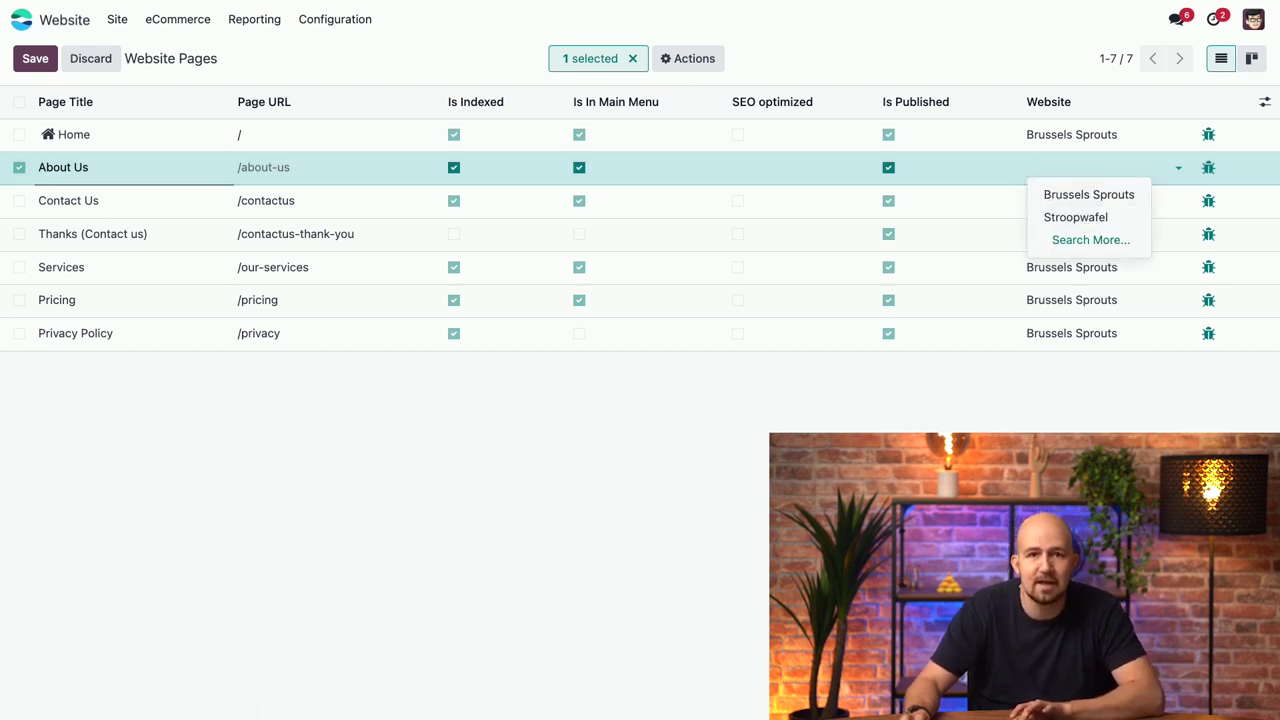
pyautogui.press('Return')
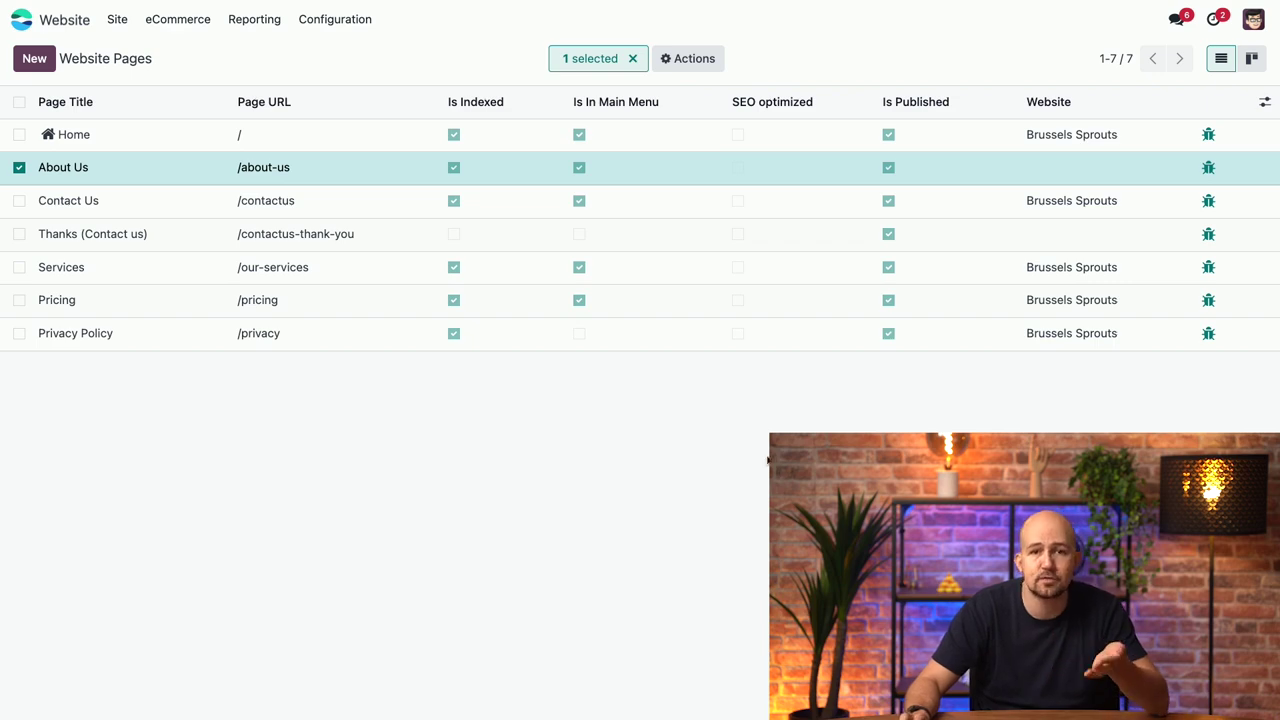